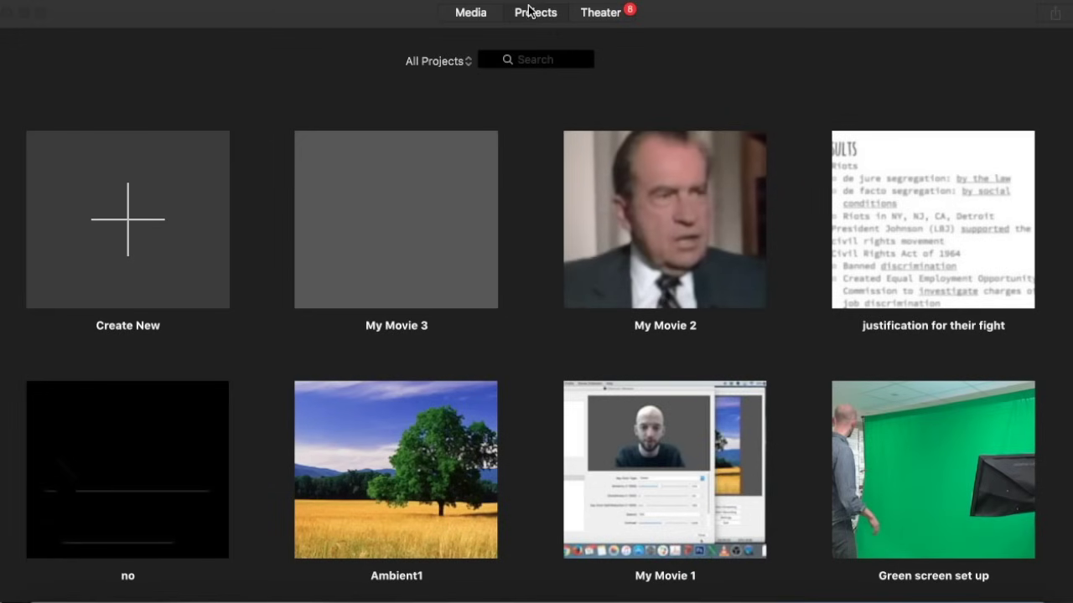
Create a new Movie project, My Movie 5, with the classroom event's clips in the browser.
click(534, 17)
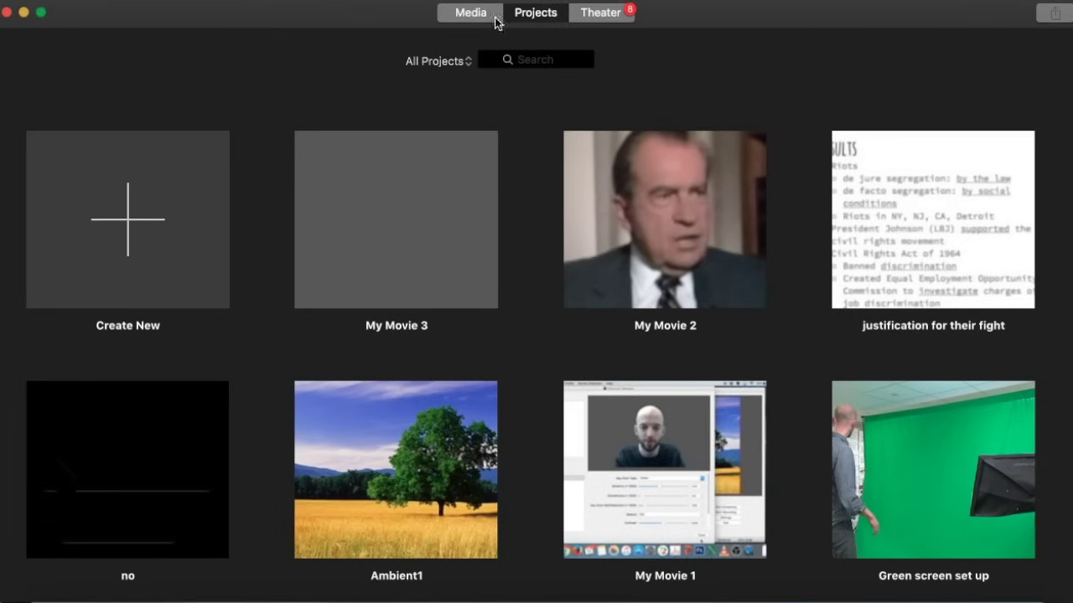
click(126, 226)
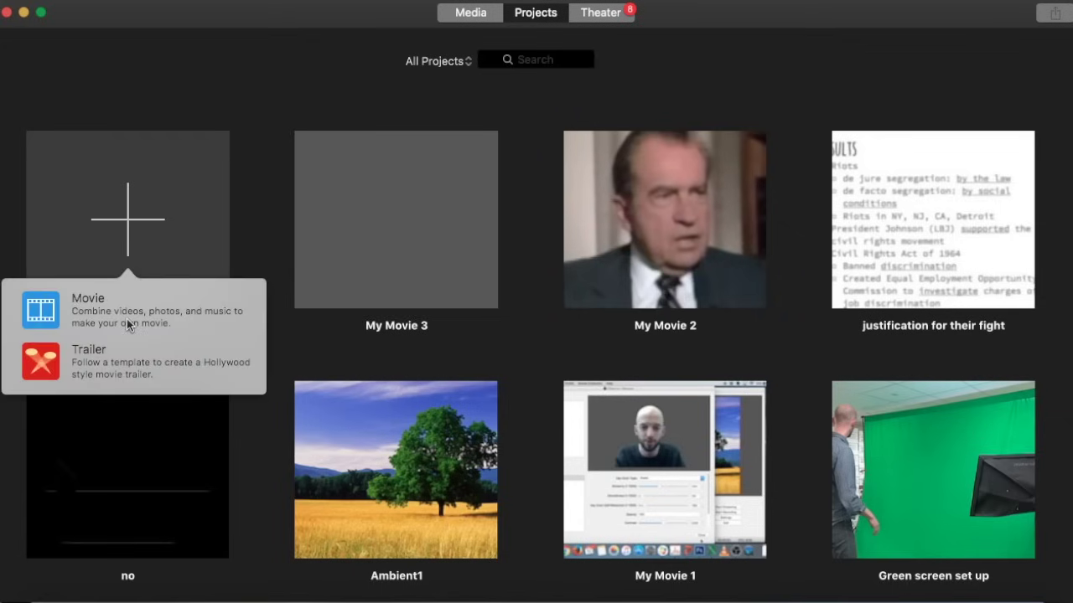
click(135, 315)
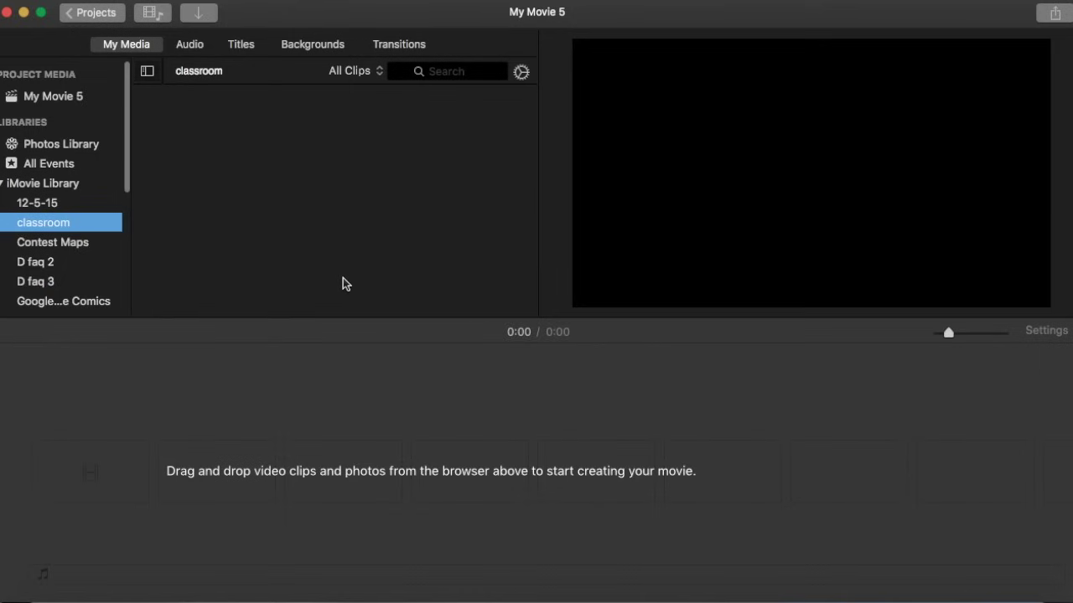
click(507, 480)
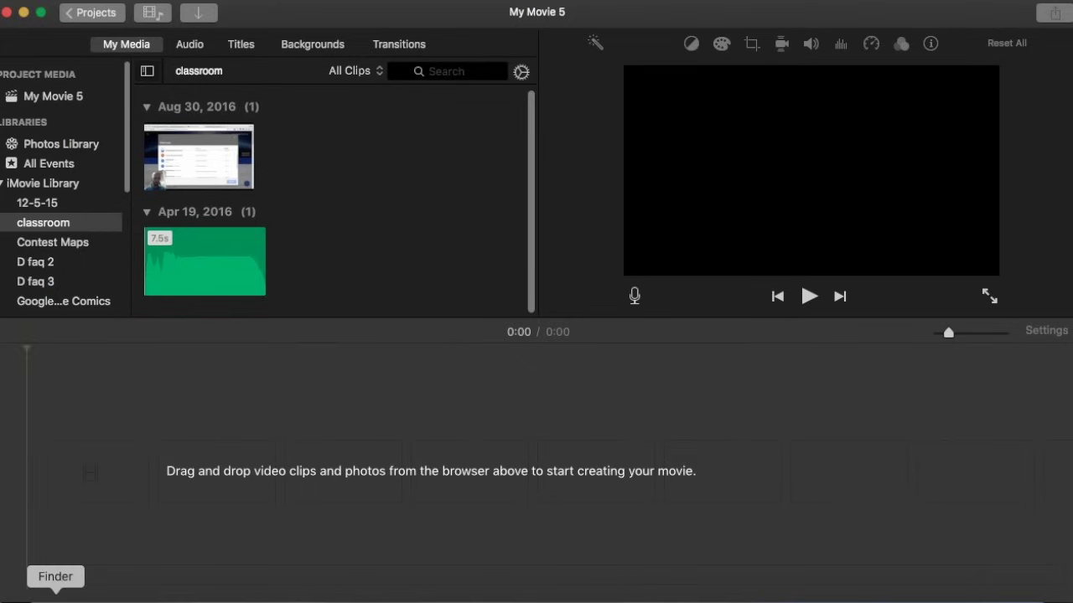
Drag Setting Up a Green Screen.mp4 from the Finder Desktop into the My Movie 5 timeline.
click(55, 600)
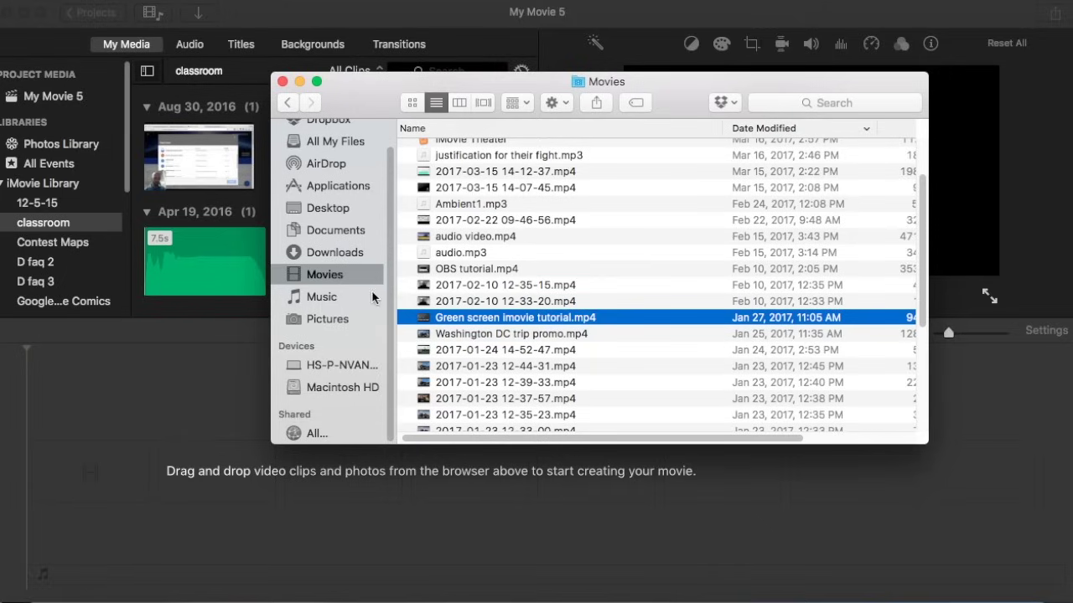
click(332, 216)
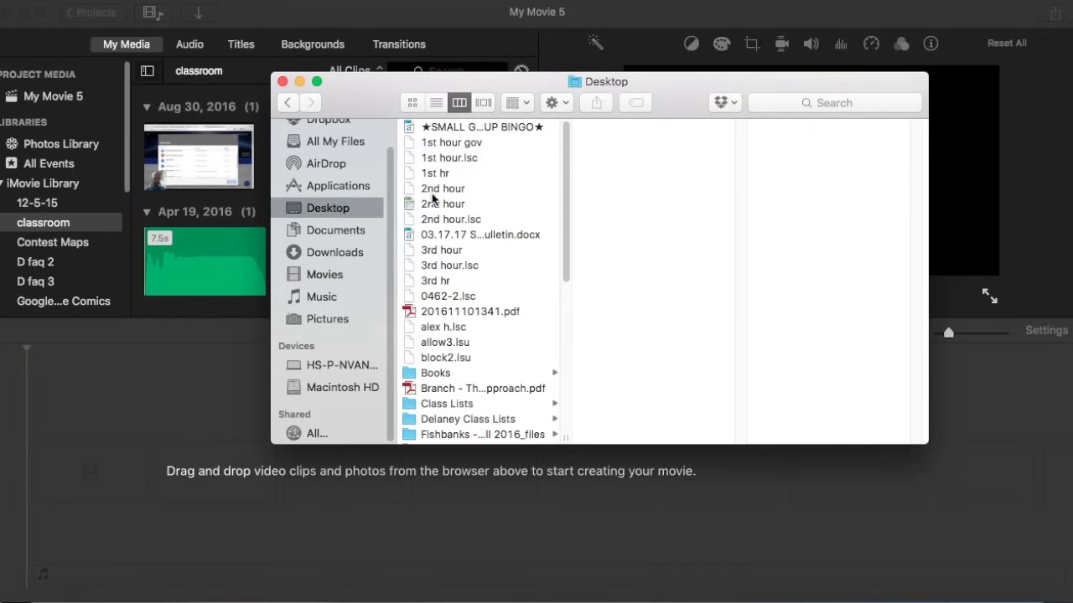
scroll(466, 253, down, 10)
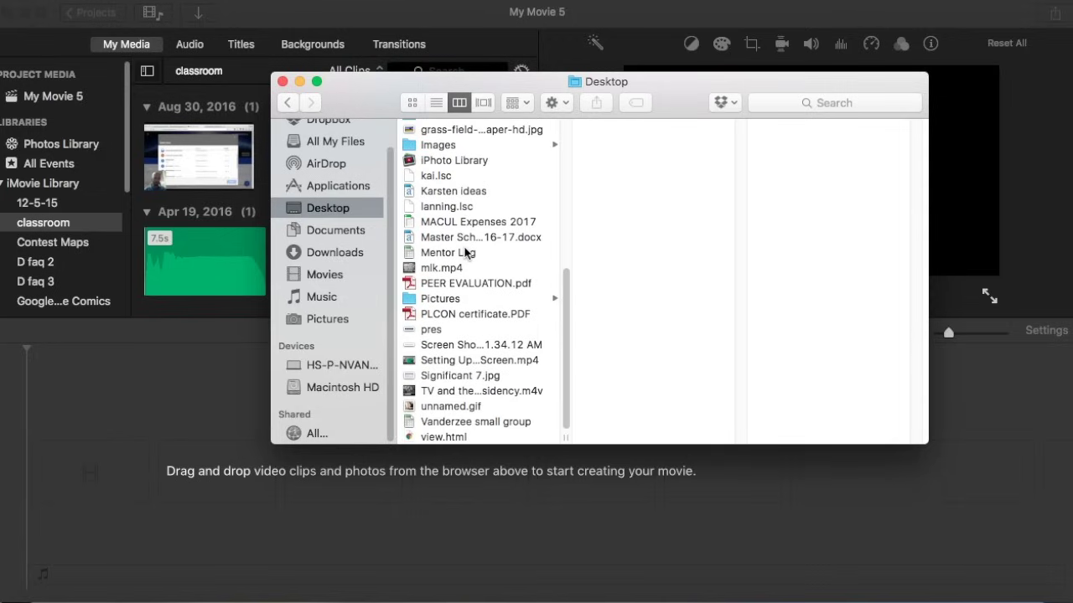
click(473, 361)
drag(474, 365, 74, 479)
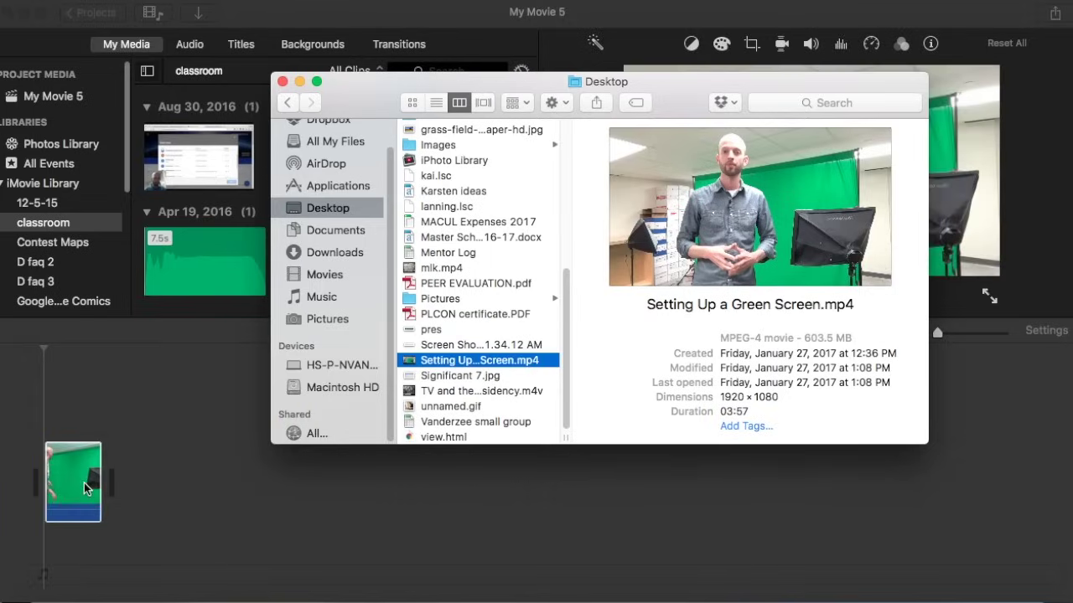
click(381, 10)
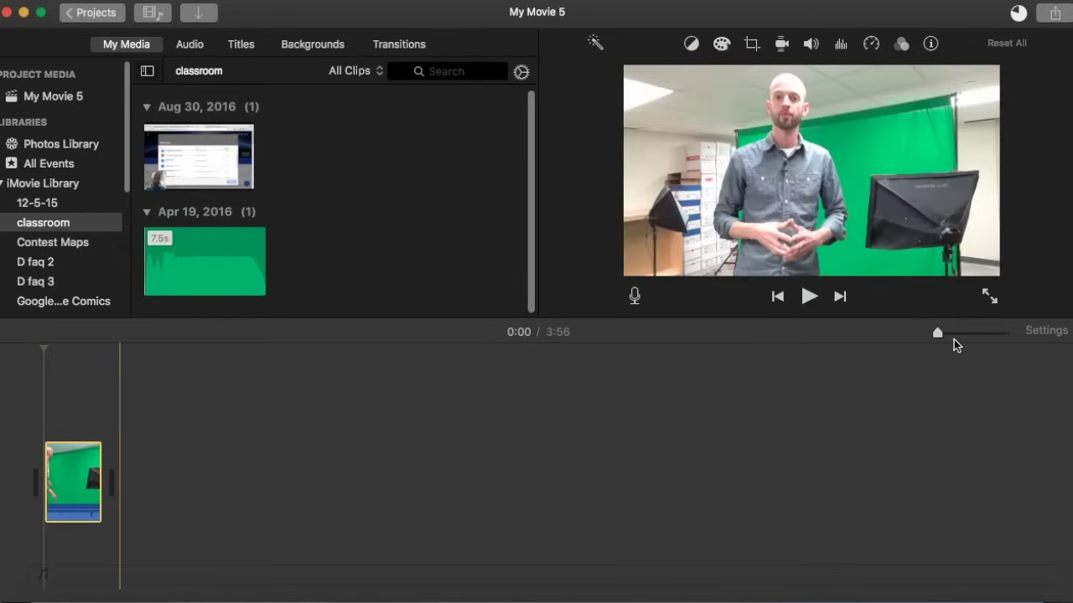
Zoom the timeline in so the green-screen clip's frames and audio waveform are visible.
click(937, 336)
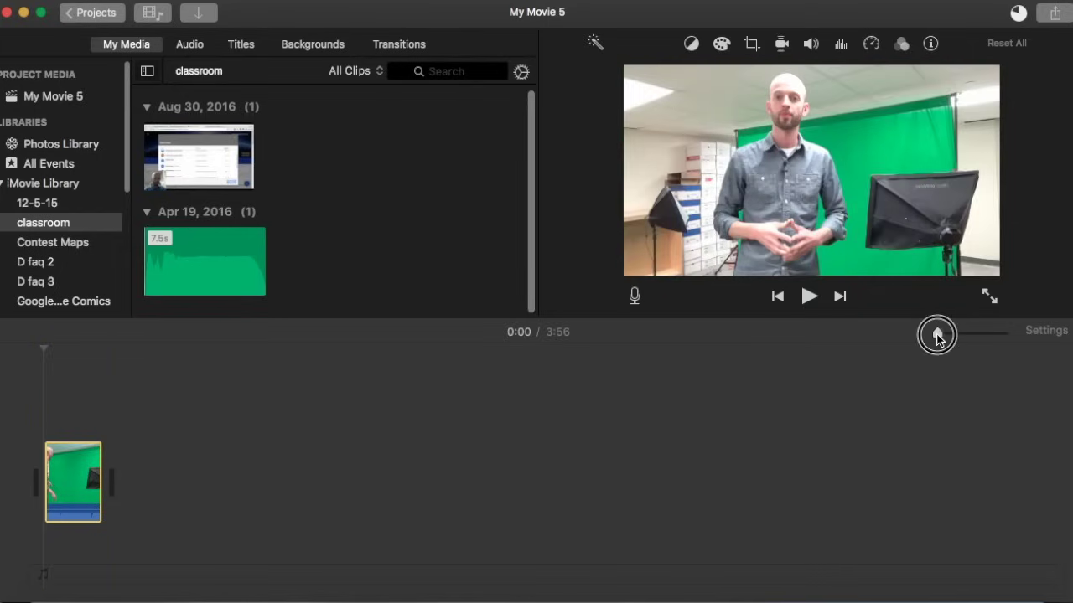
drag(938, 335, 958, 335)
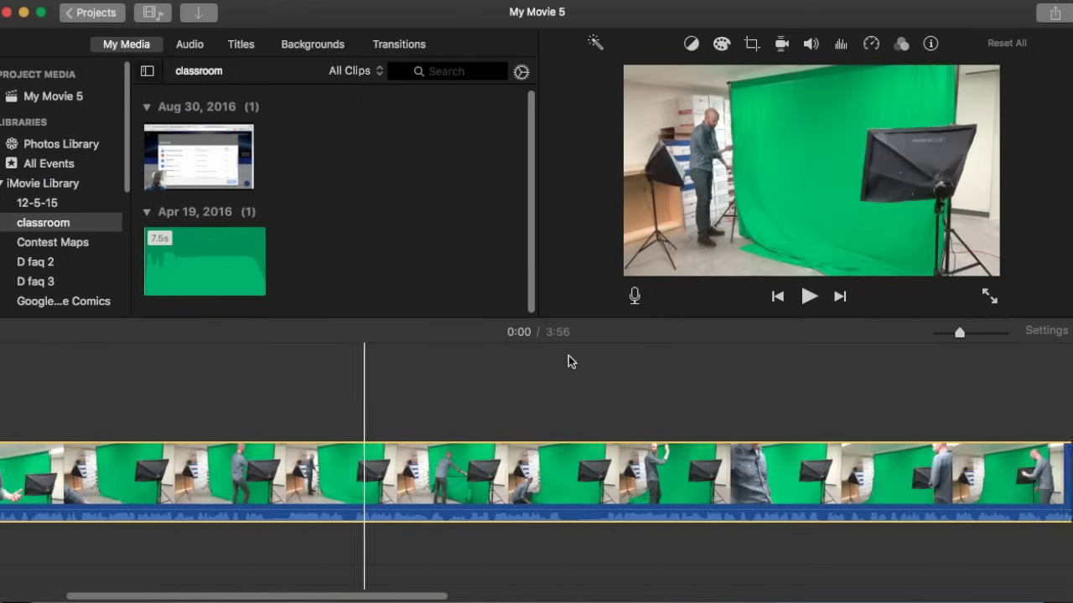
scroll(568, 360, right, 2)
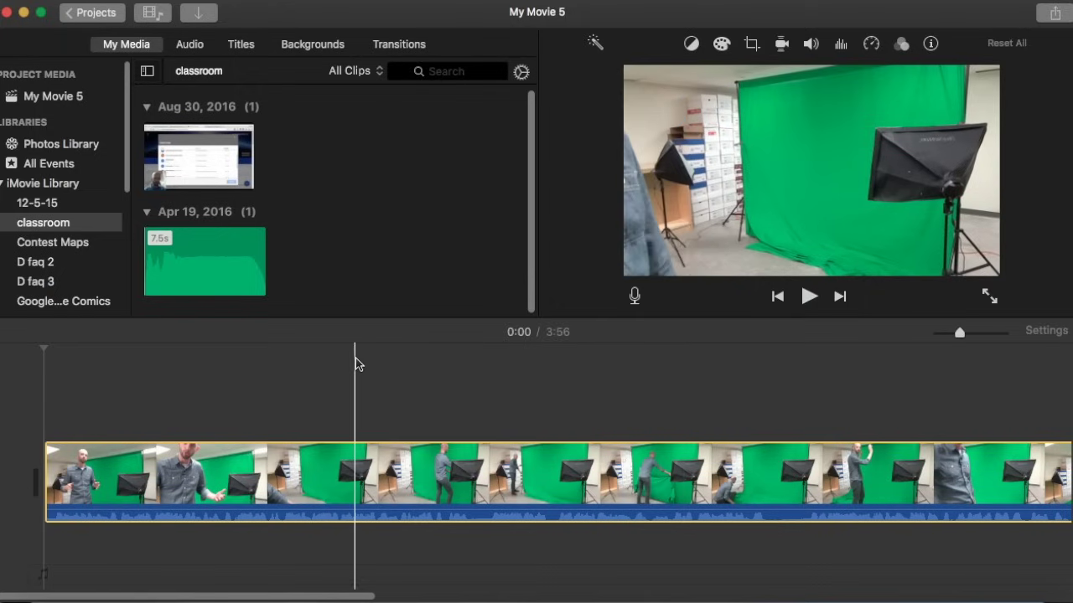
Play the first few seconds of the green-screen clip, then zoom its filmstrip in further.
click(43, 377)
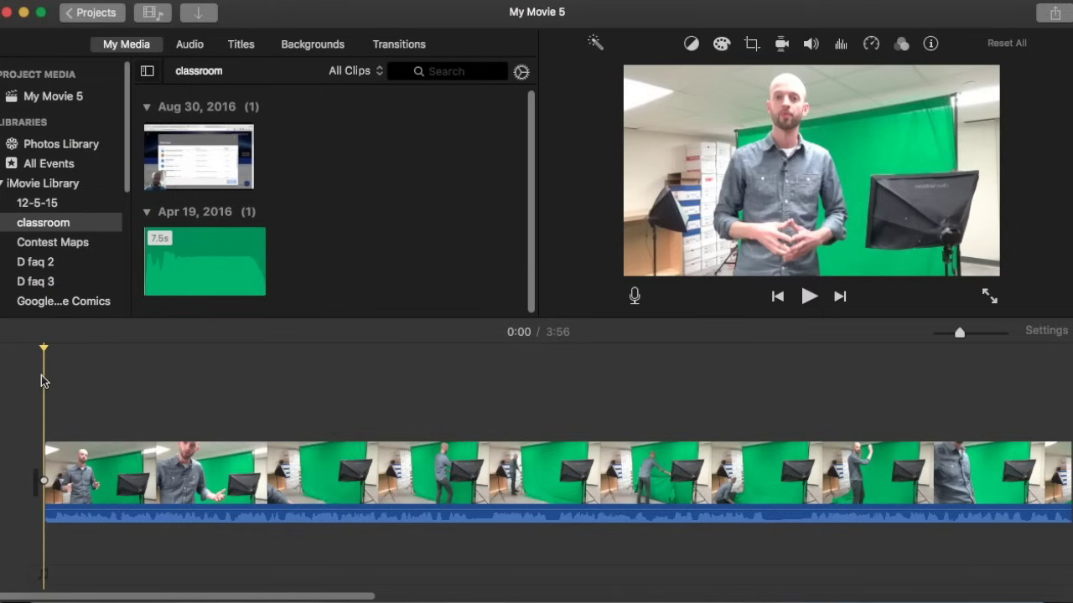
key(space)
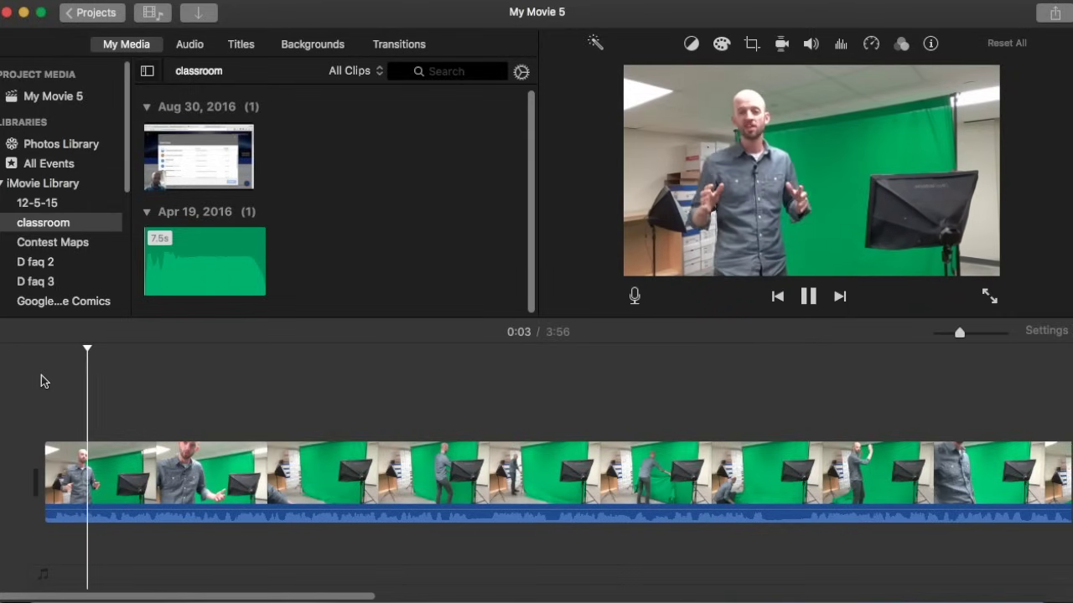
key(space)
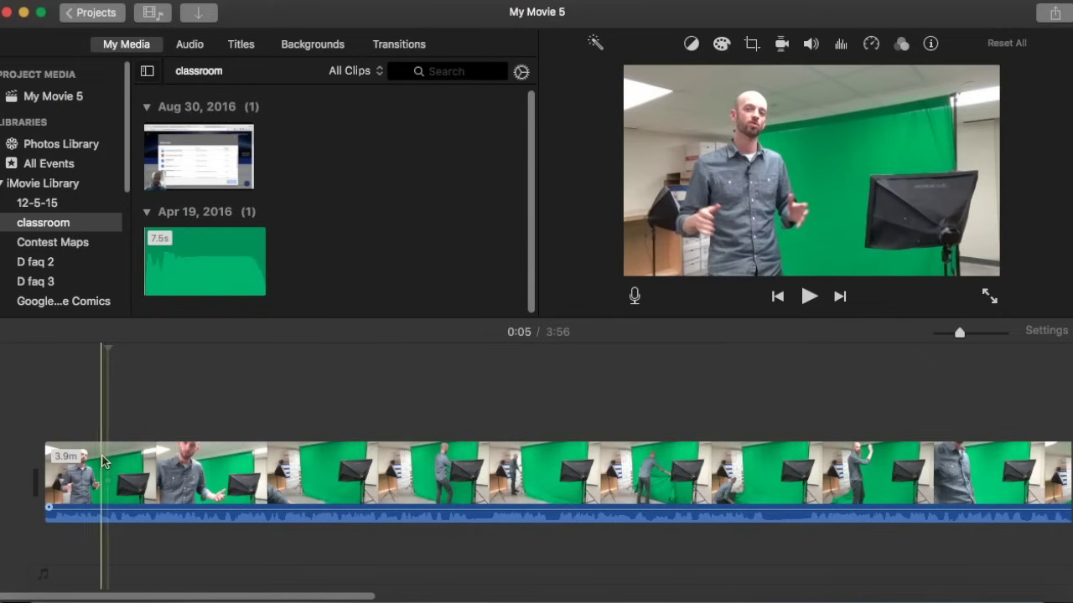
drag(959, 332, 970, 335)
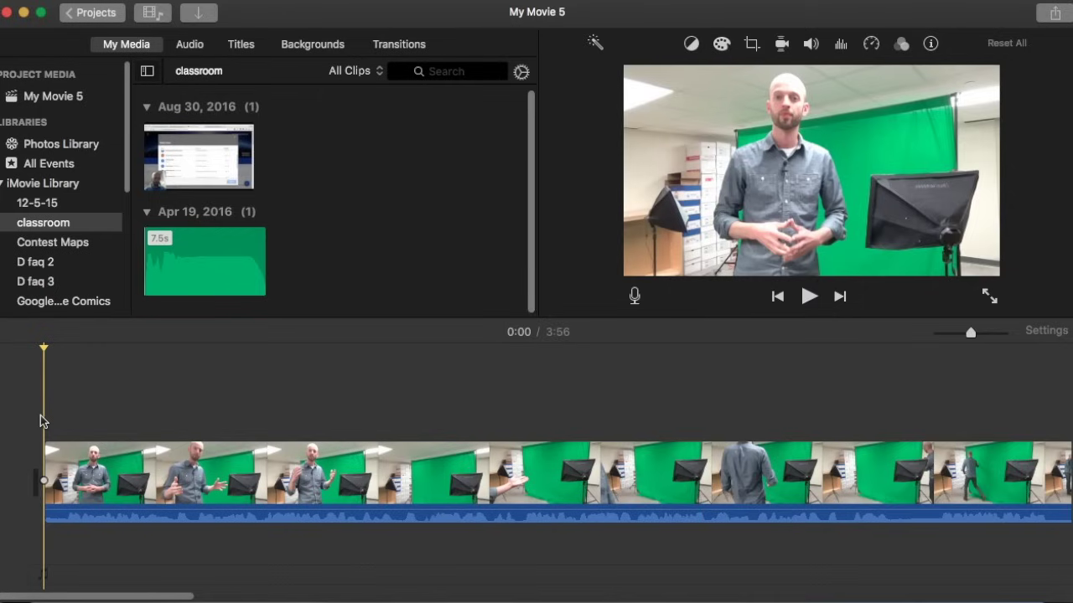
Split the green-screen clip at one second and delete the opening piece.
key(space)
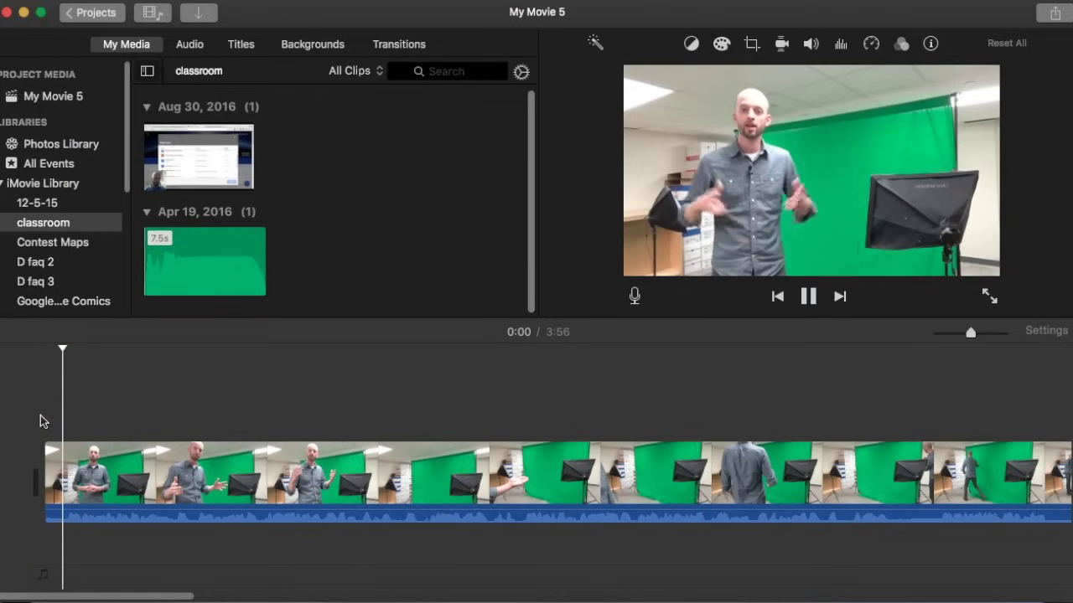
key(space)
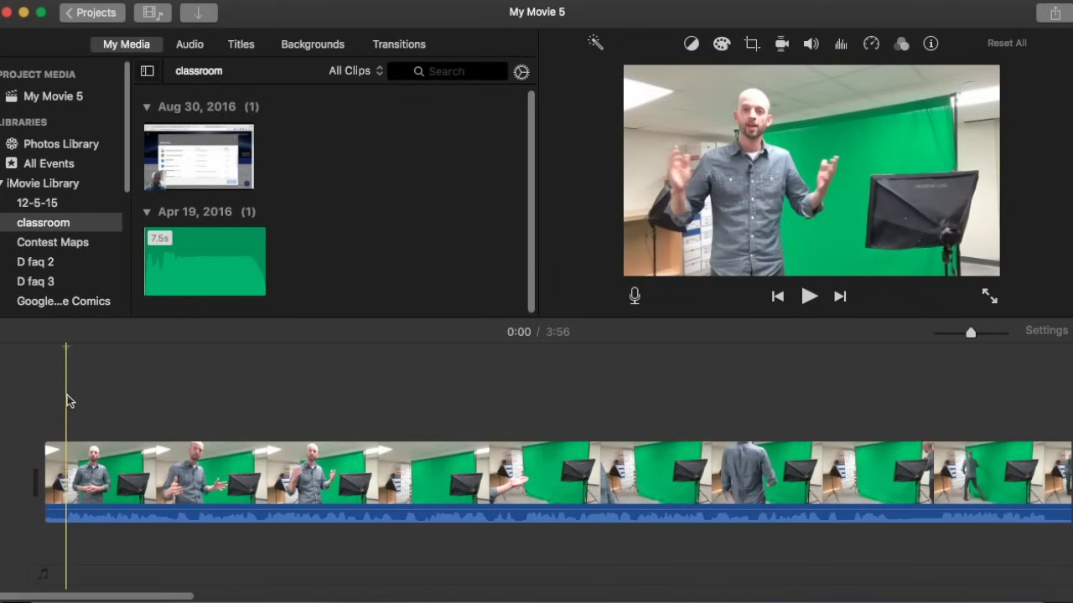
key(alt+f)
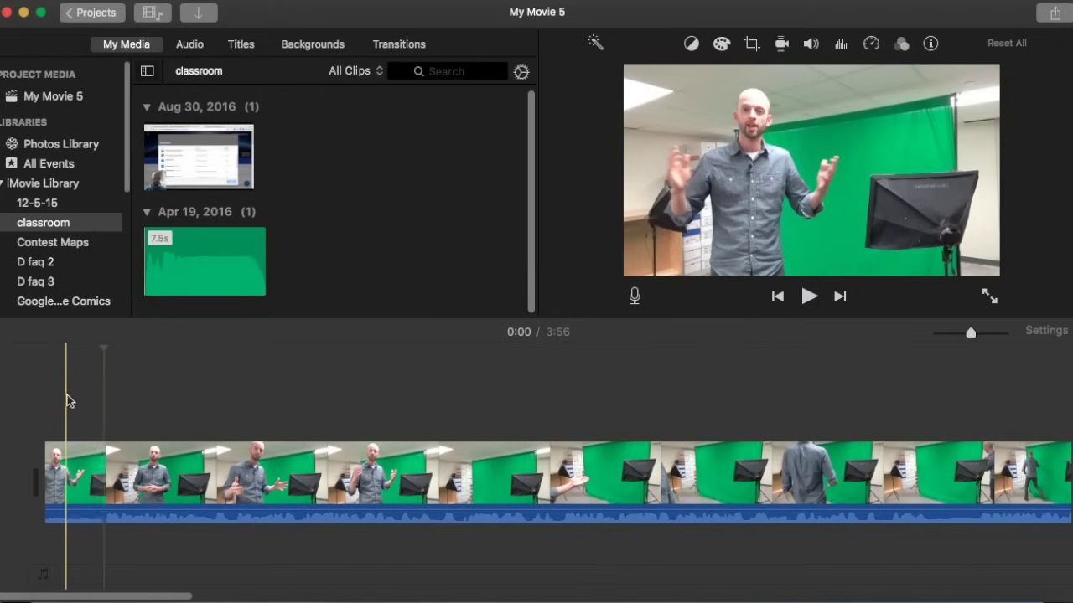
click(77, 479)
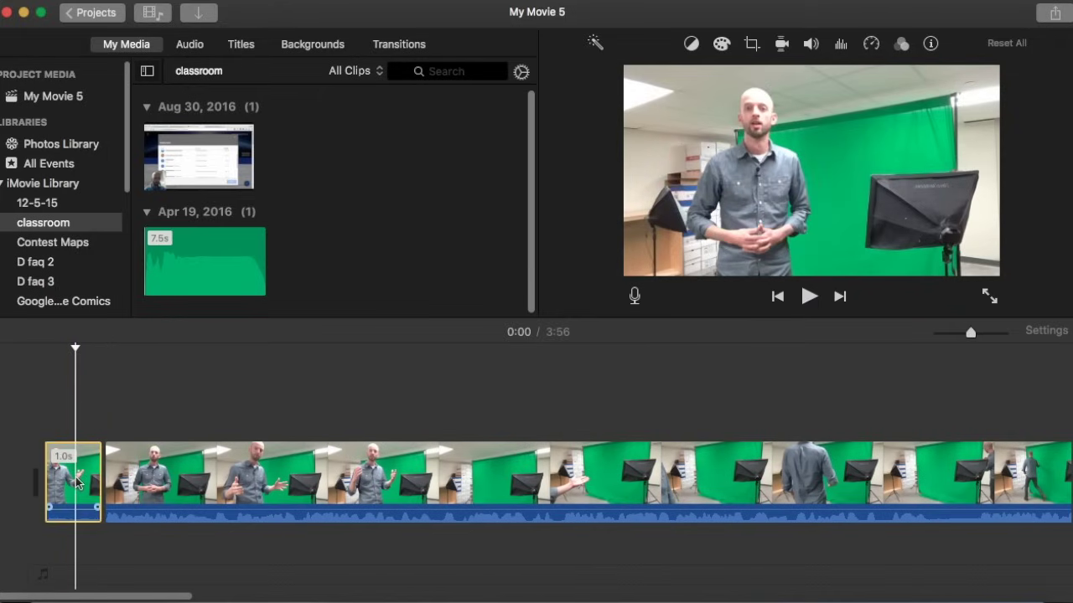
key(Delete)
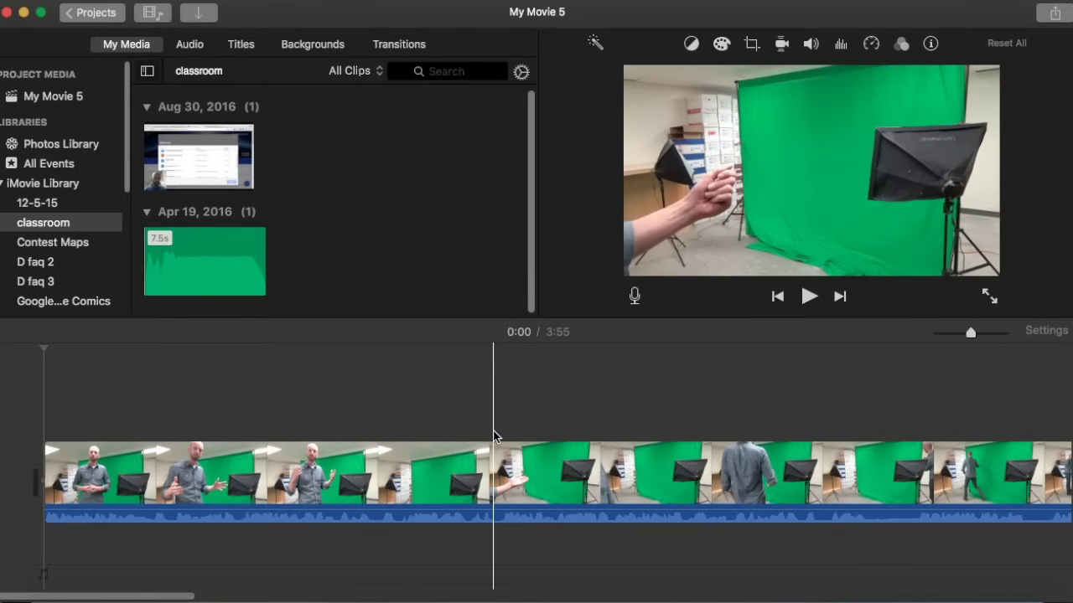
Split the clip at 0:19 and 0:22 and delete the 2.5-second middle piece.
click(497, 435)
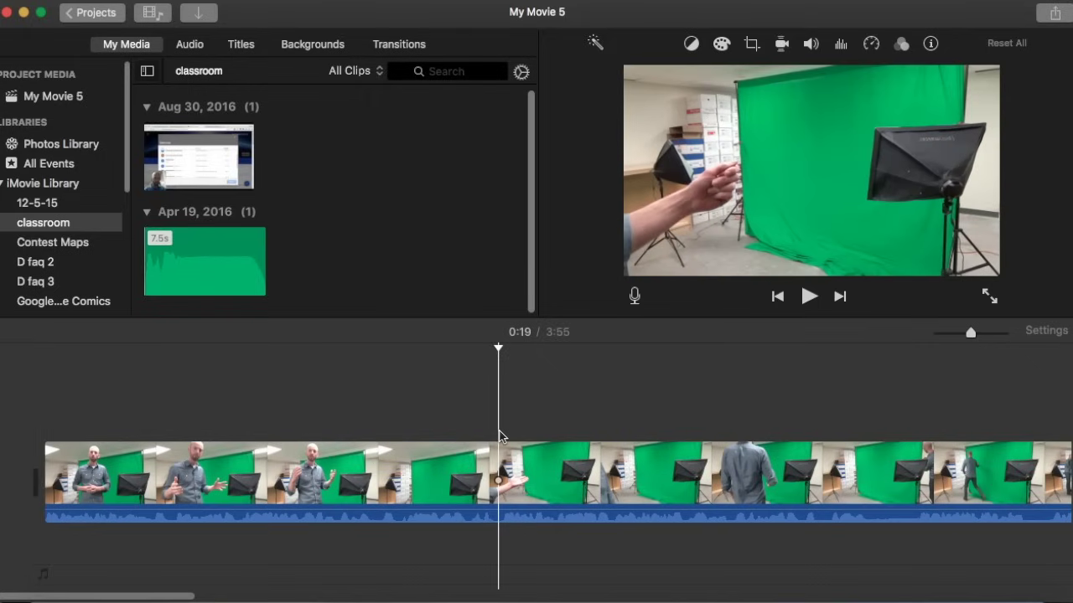
key(super+b)
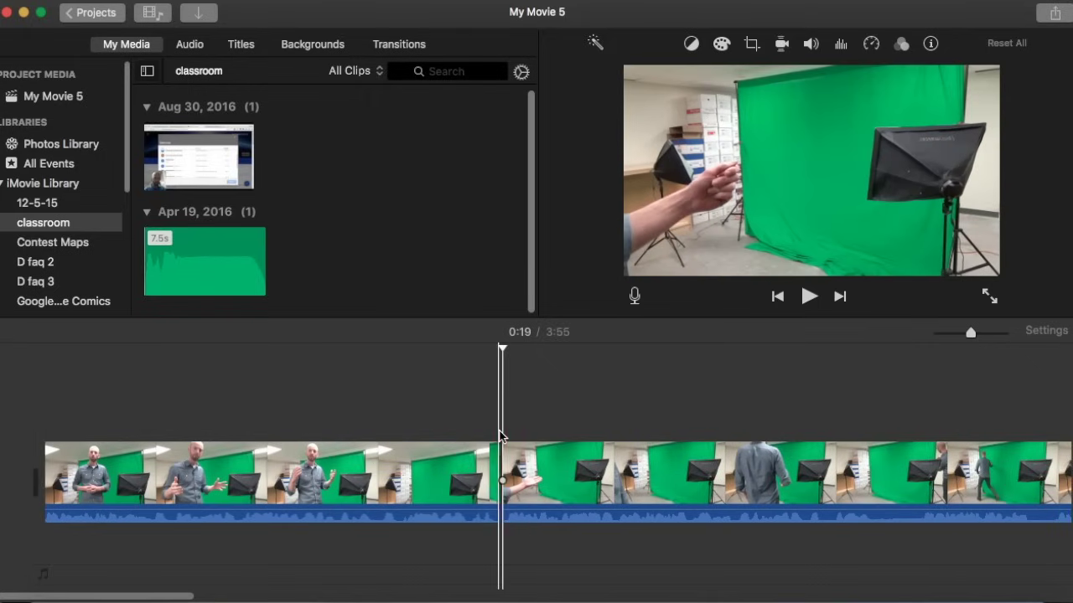
click(559, 444)
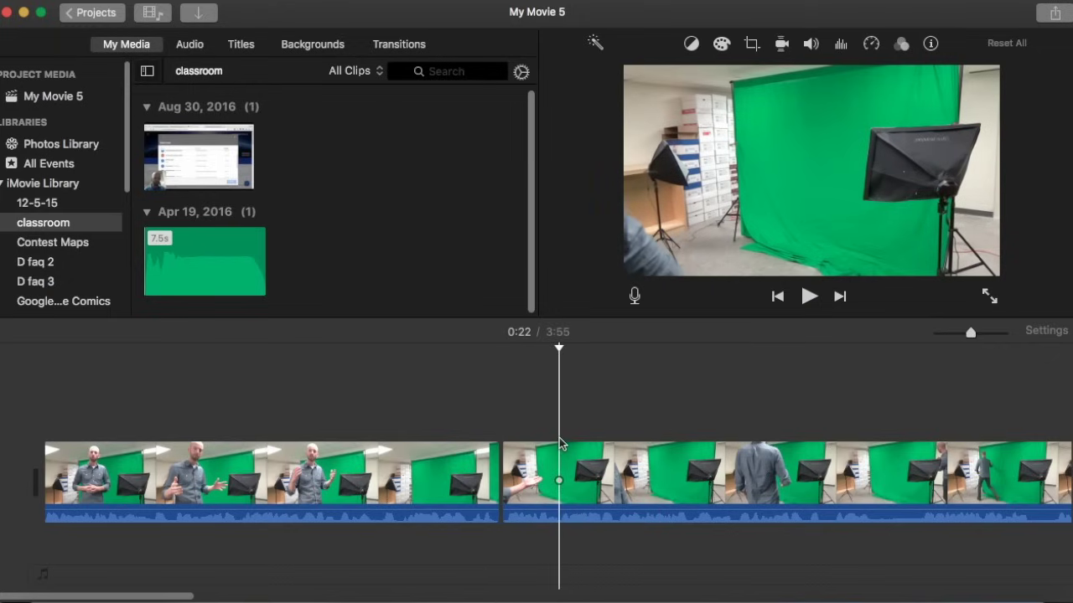
key(super+b)
click(408, 423)
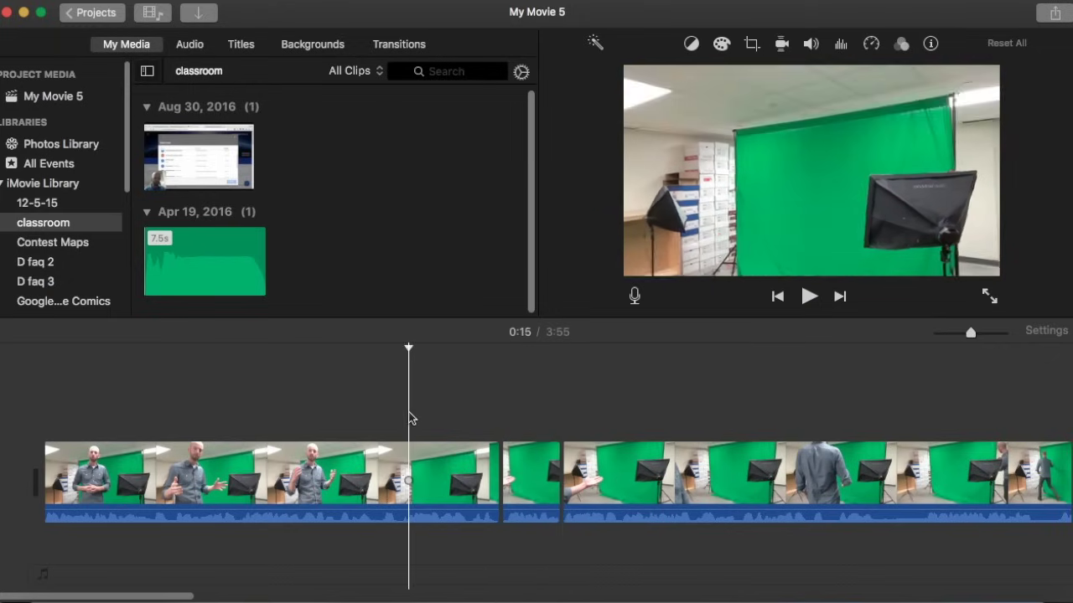
click(529, 463)
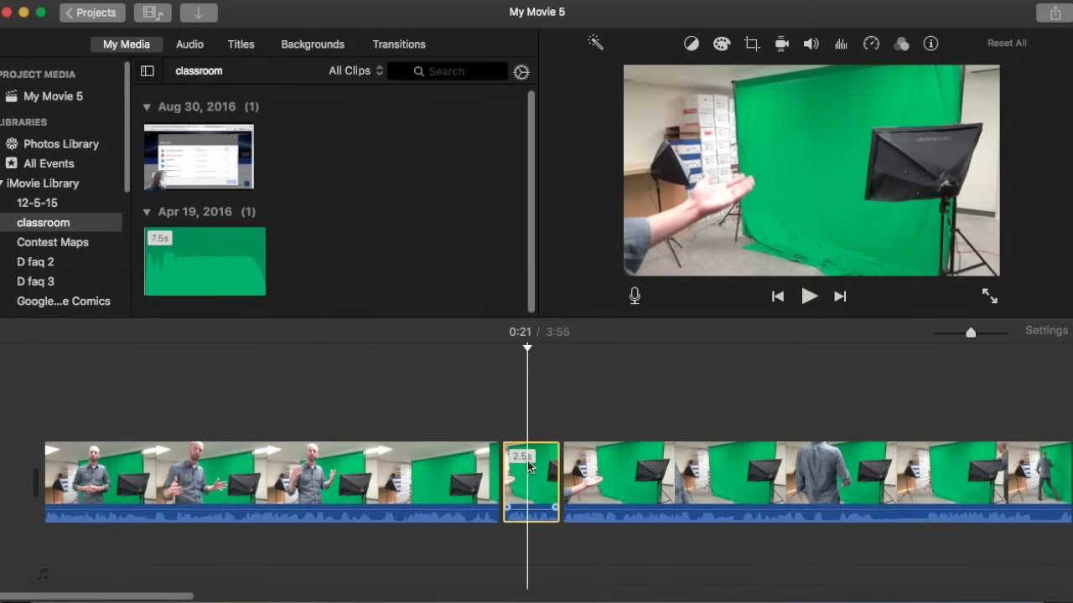
key(Delete)
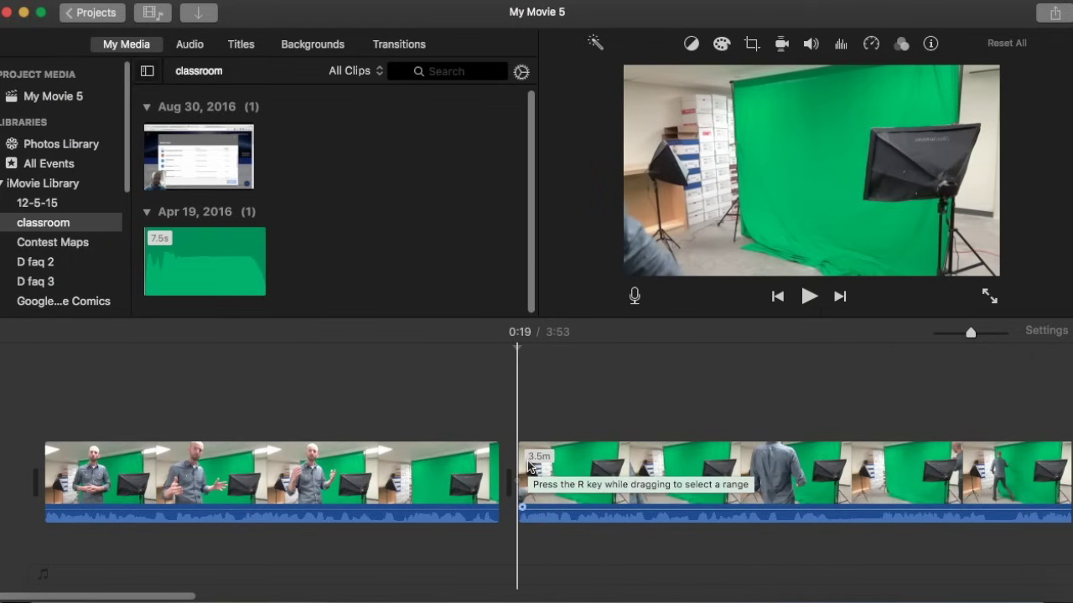
scroll(528, 466, right, 2)
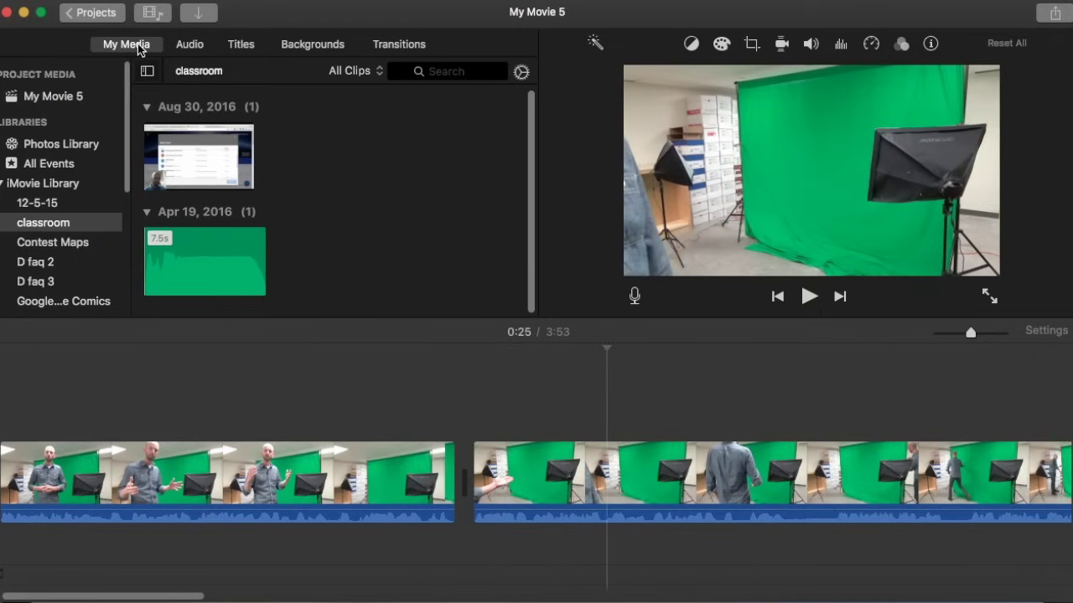
Drag the Drone Dark Suspense 2 sound effect into the timeline below the video clips.
click(137, 44)
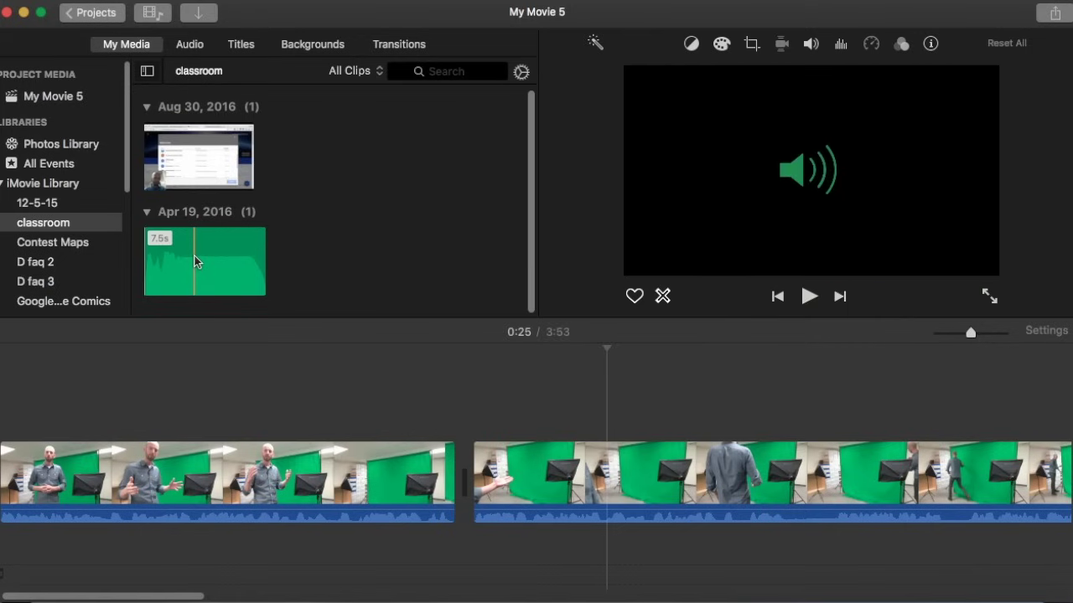
click(189, 44)
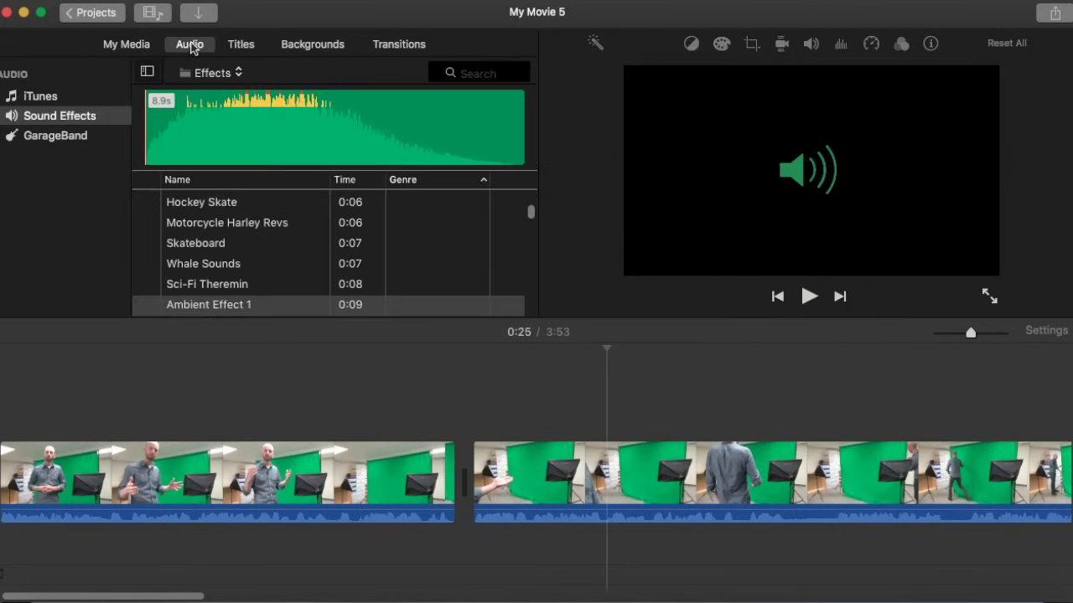
scroll(238, 236, down, 5)
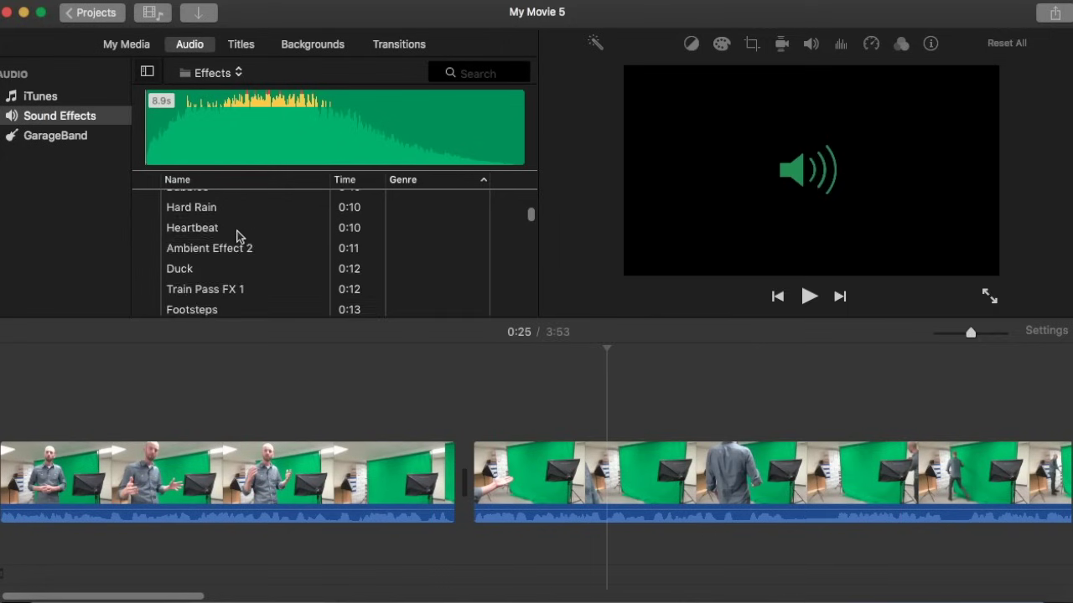
scroll(237, 236, down, 10)
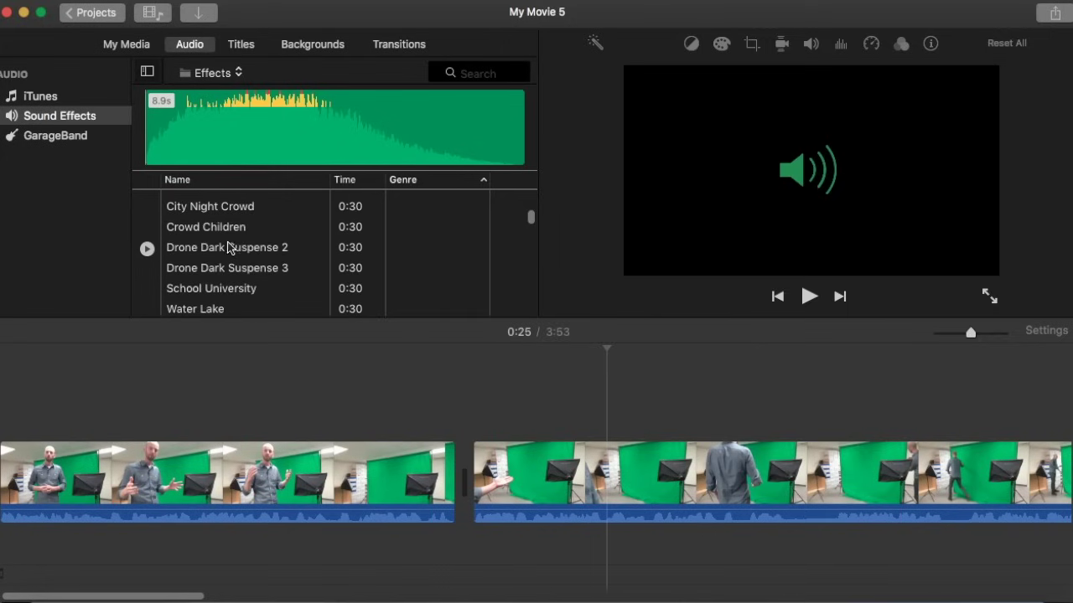
click(224, 249)
click(223, 249)
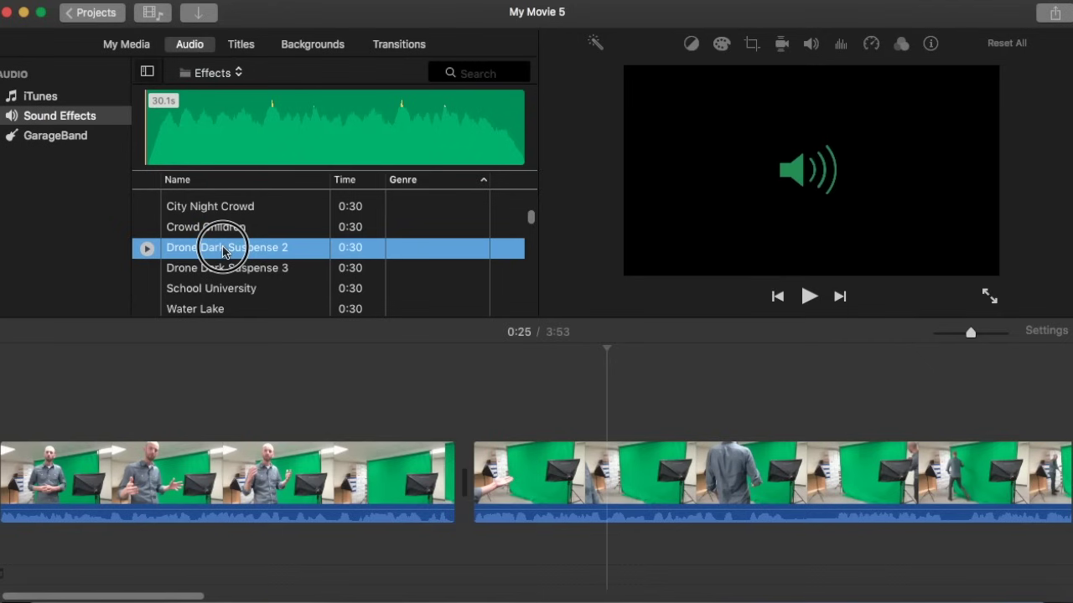
drag(224, 249, 129, 574)
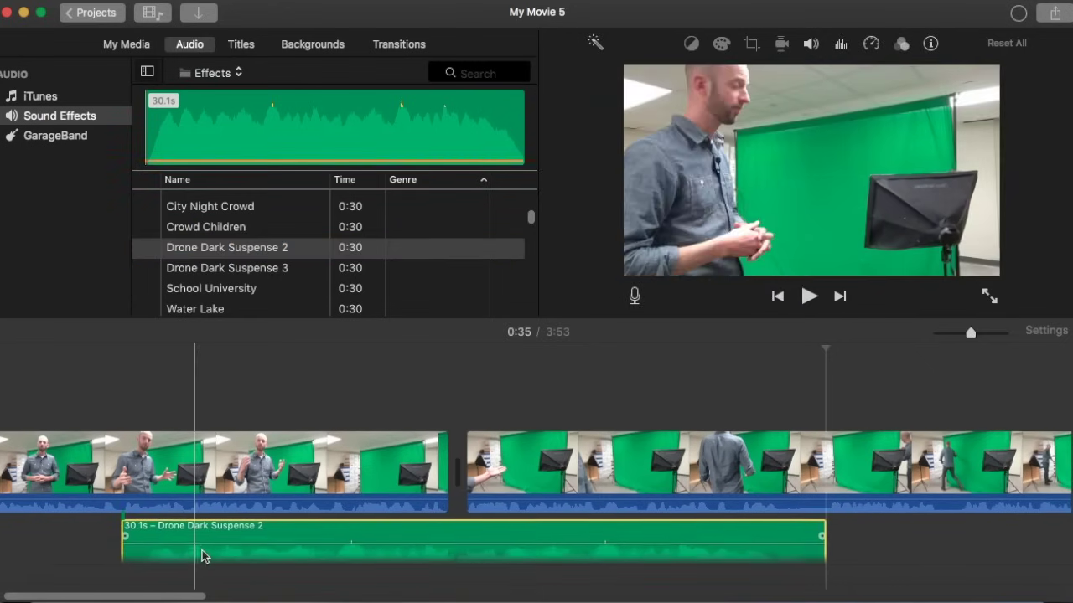
Move Drone Dark Suspense 2 to start under the second clip and set its volume to about 70%.
drag(266, 516, 611, 529)
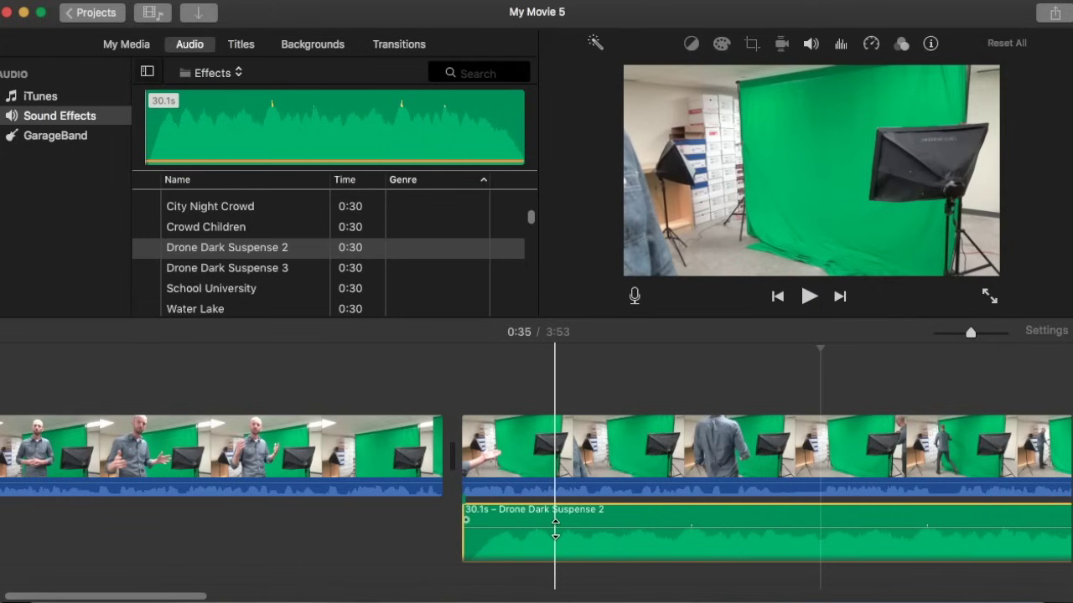
mouse_move(555, 524)
mouse_down()
mouse_move(562, 549)
mouse_move(558, 536)
mouse_up()
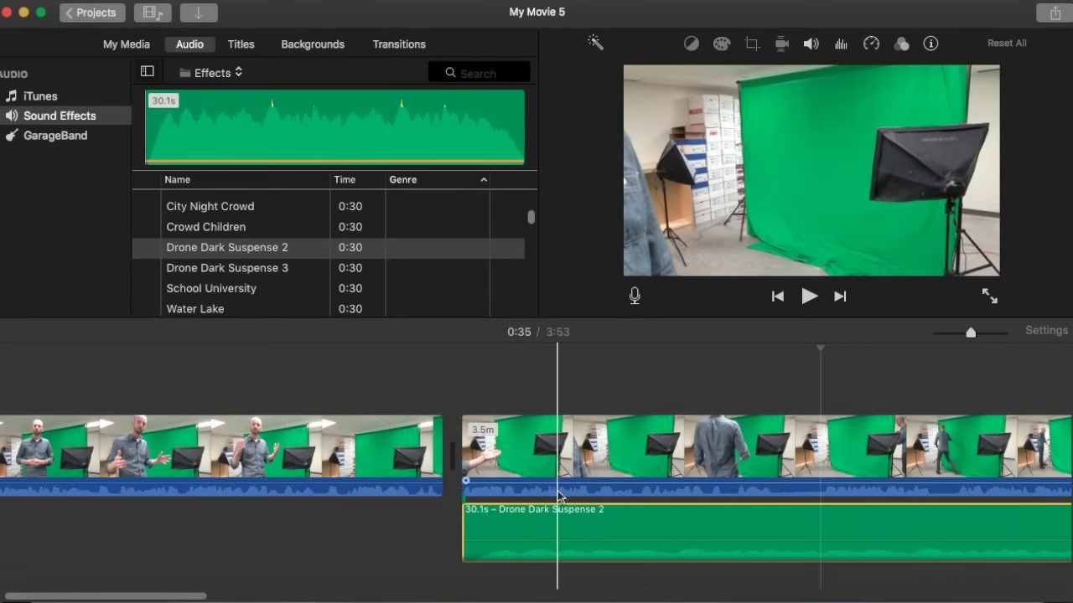
drag(559, 483, 567, 479)
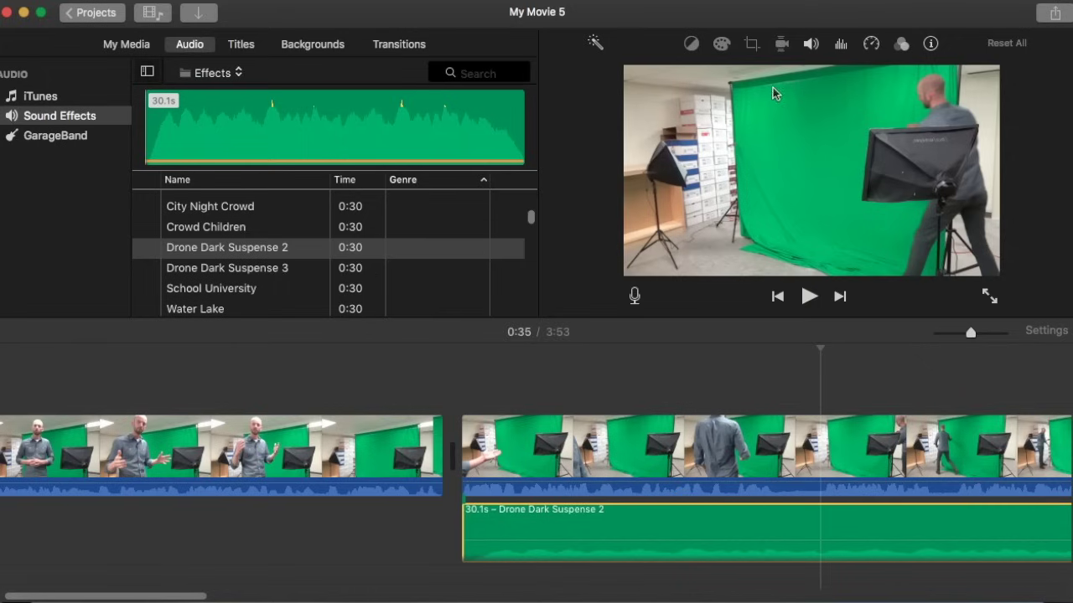
click(810, 46)
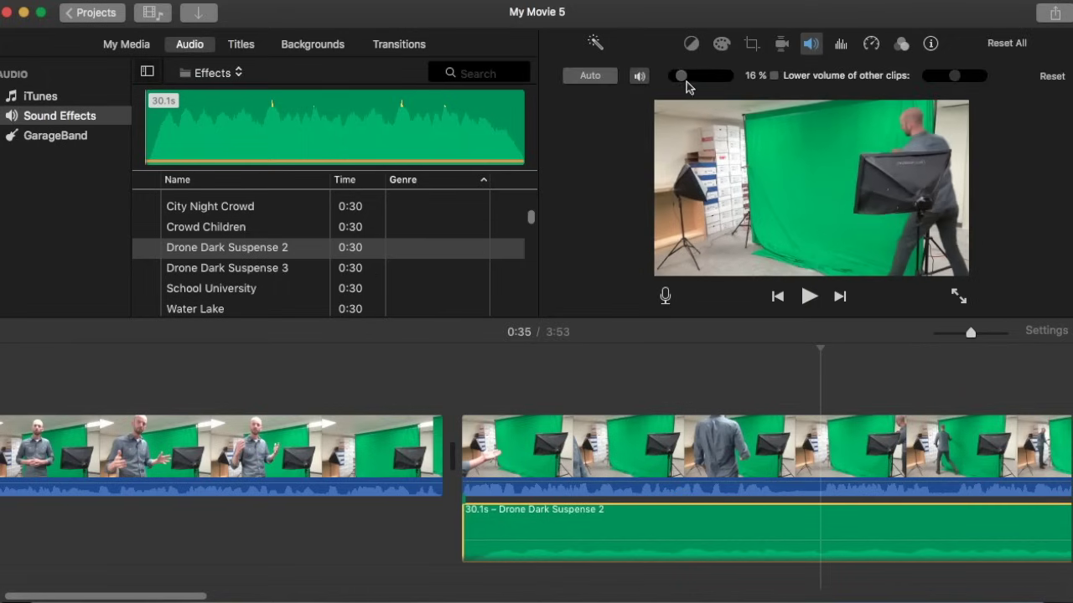
drag(685, 82, 708, 75)
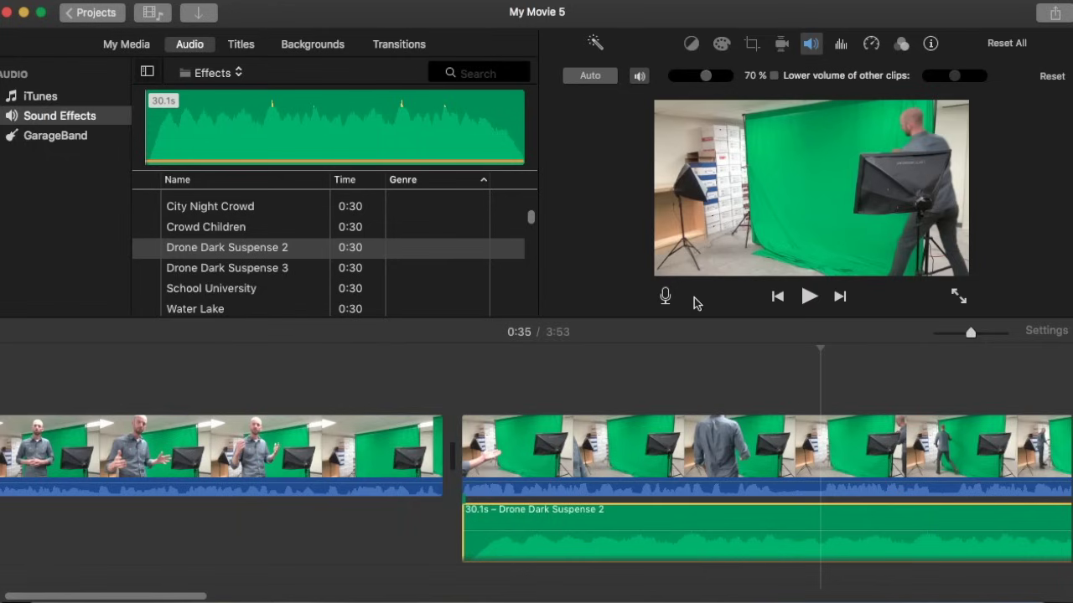
click(300, 372)
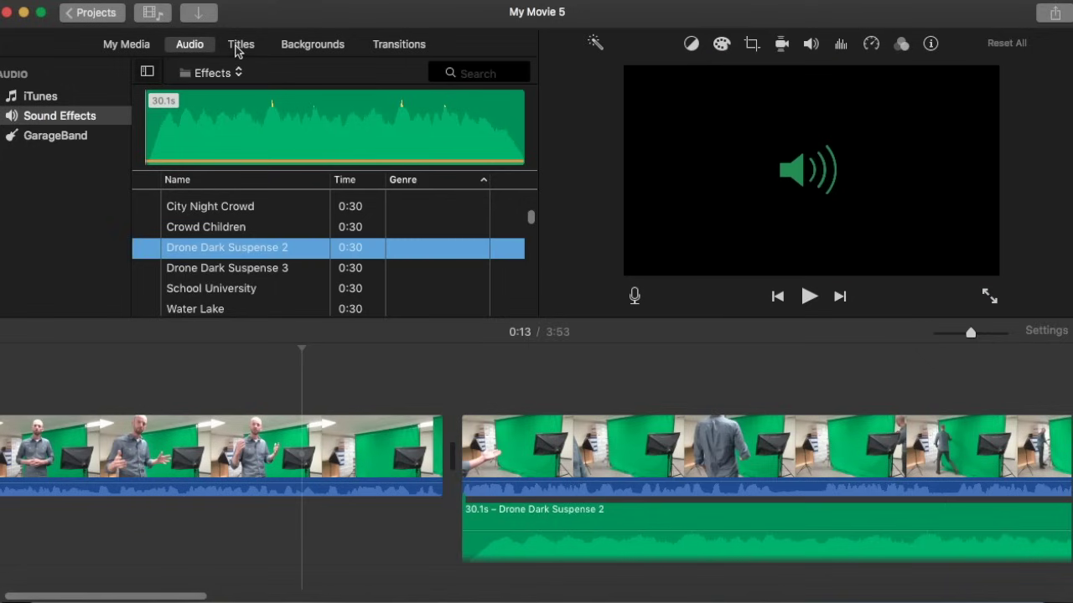
click(239, 47)
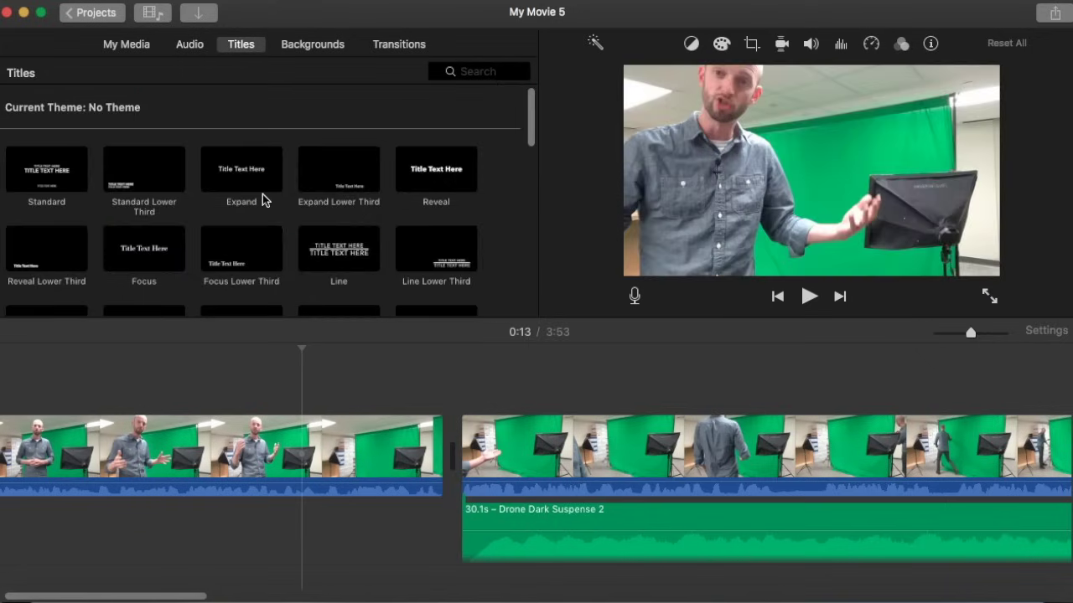
Add an Expand title at the movie's start with the text 'Green Screen' and preview it.
scroll(293, 452, left, 3)
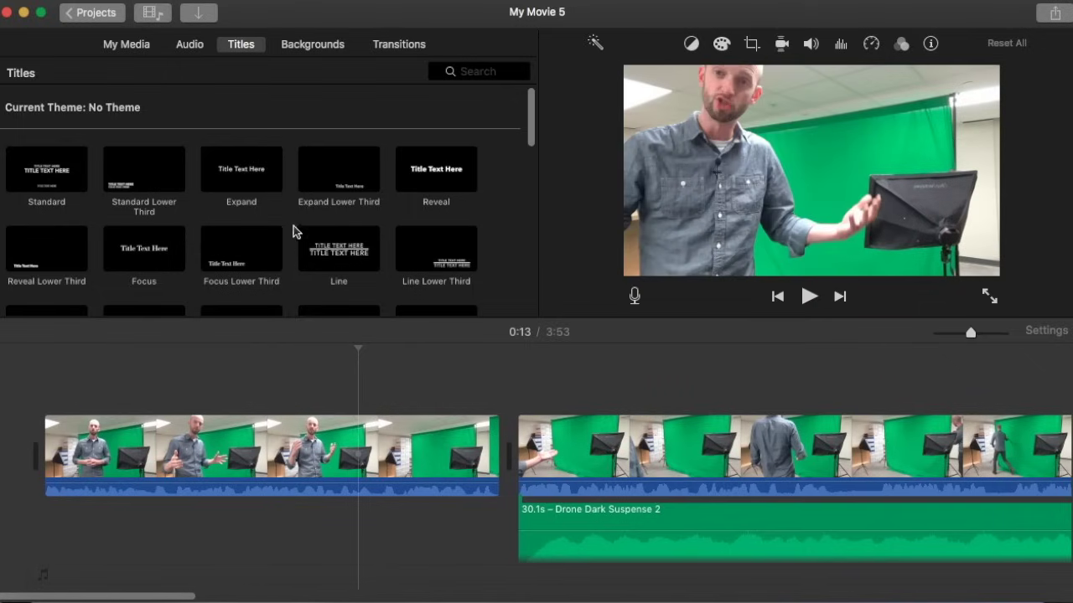
drag(259, 182, 36, 459)
click(91, 445)
click(841, 192)
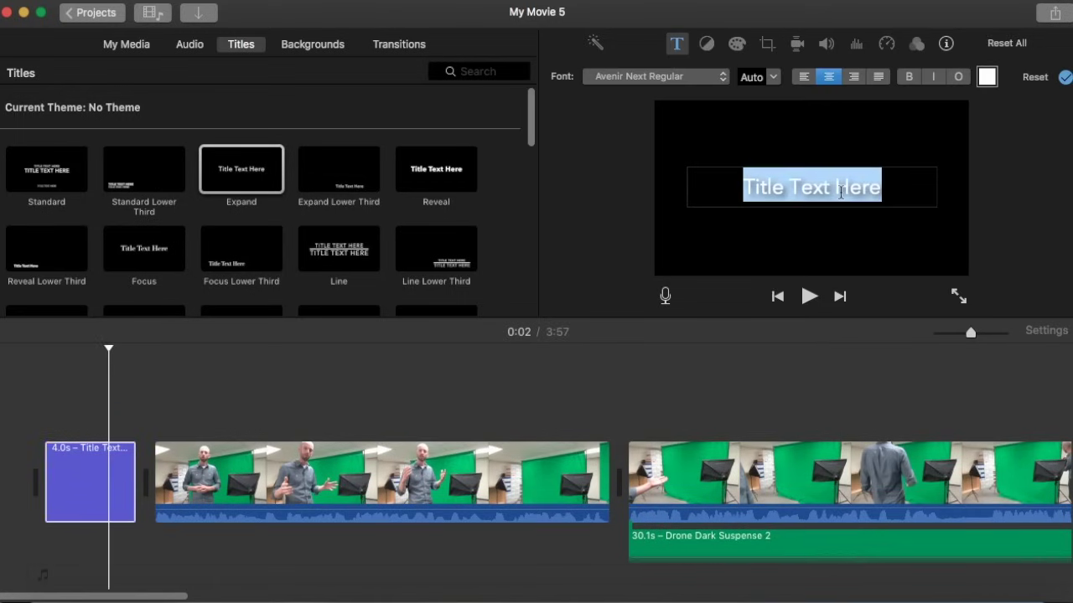
click(83, 496)
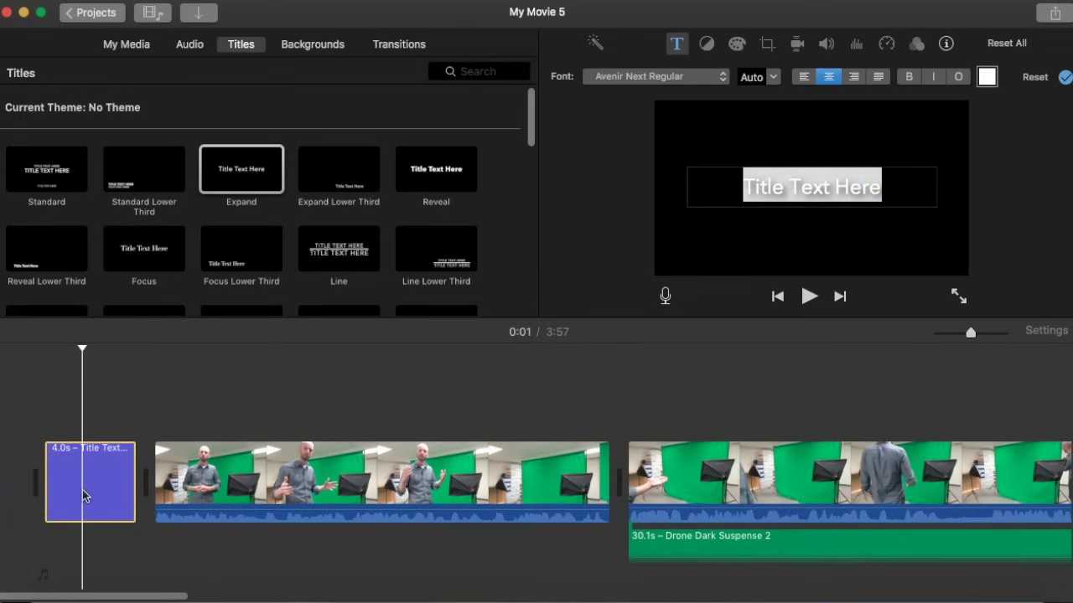
click(737, 191)
text(Gr)
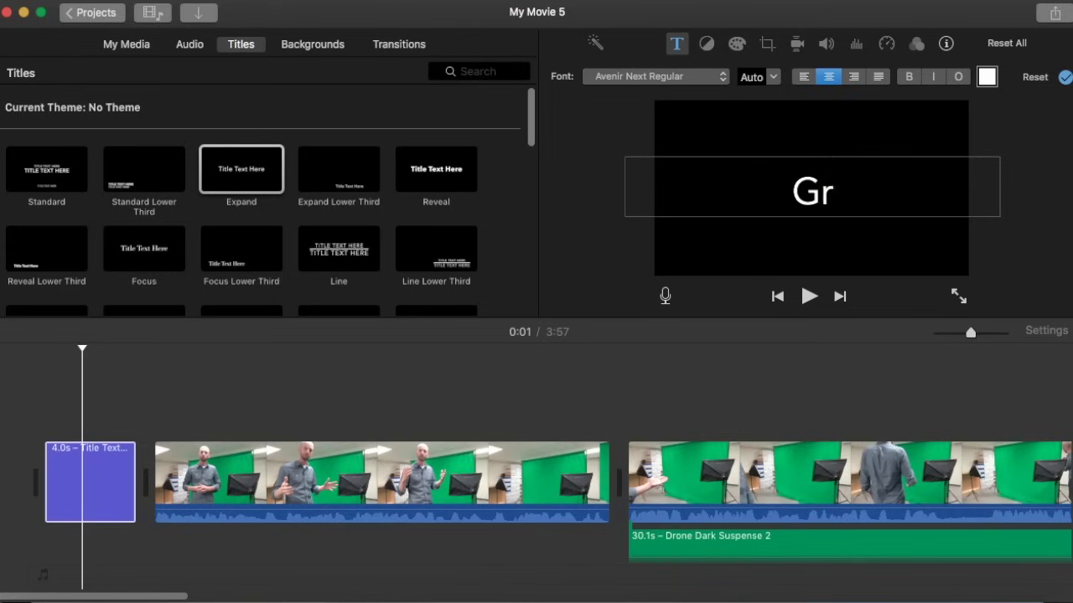
text(een Screen)
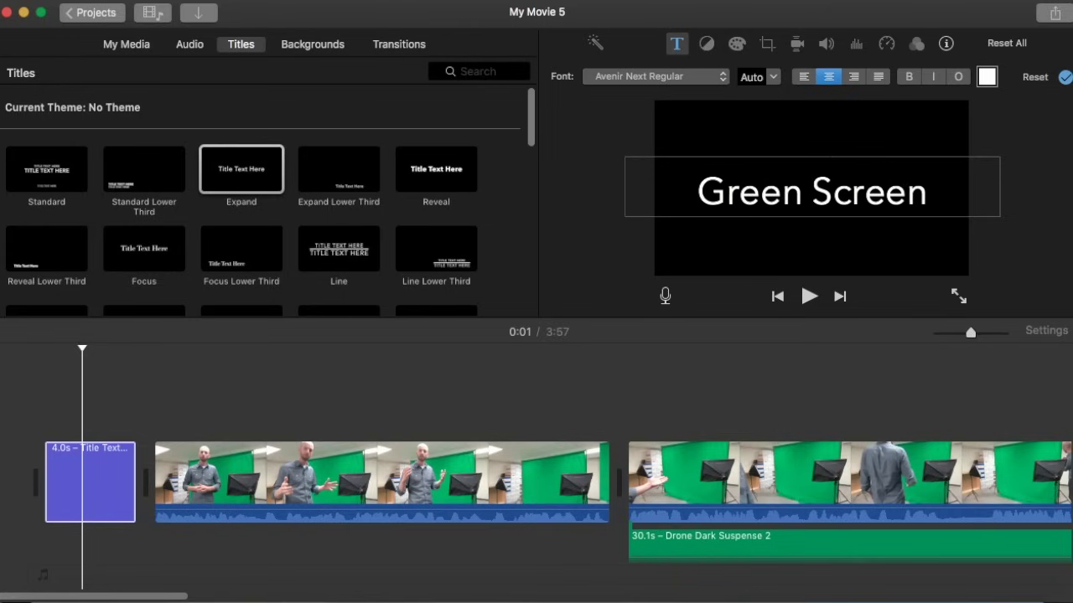
click(26, 417)
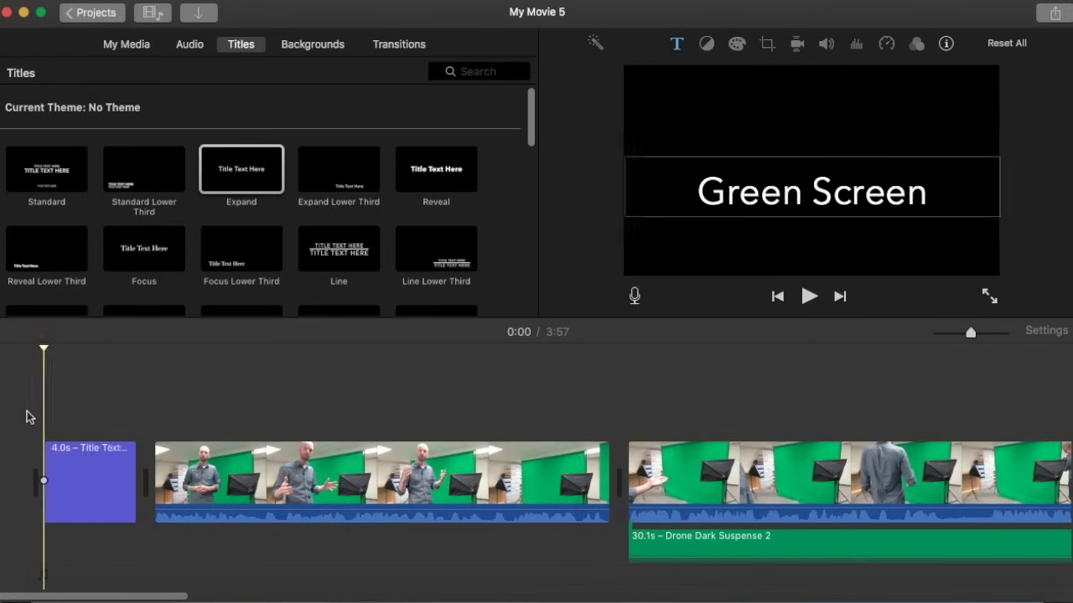
key(Home)
key(space)
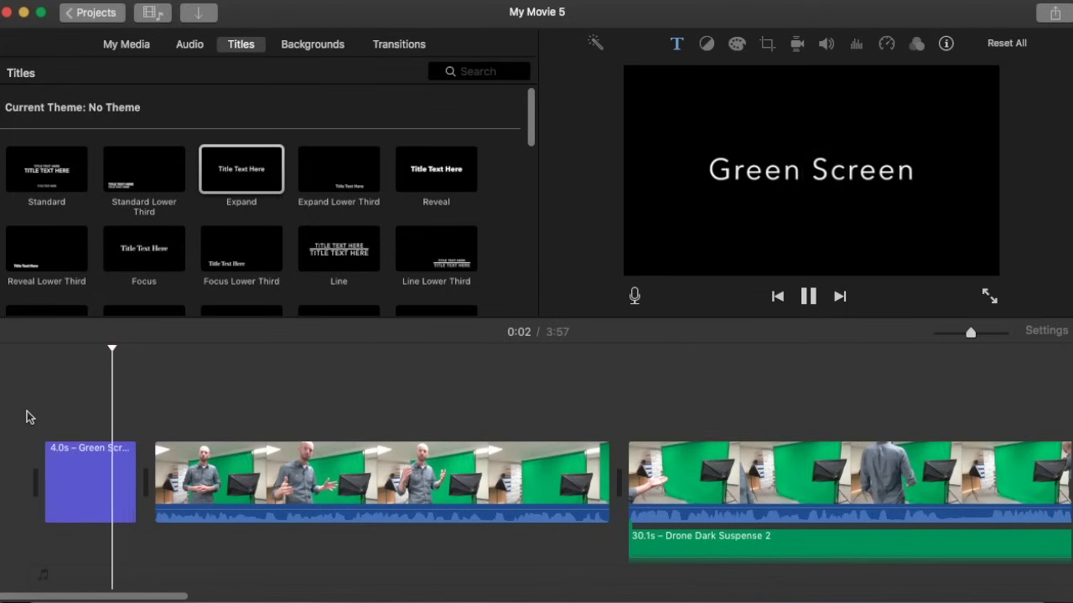
key(space)
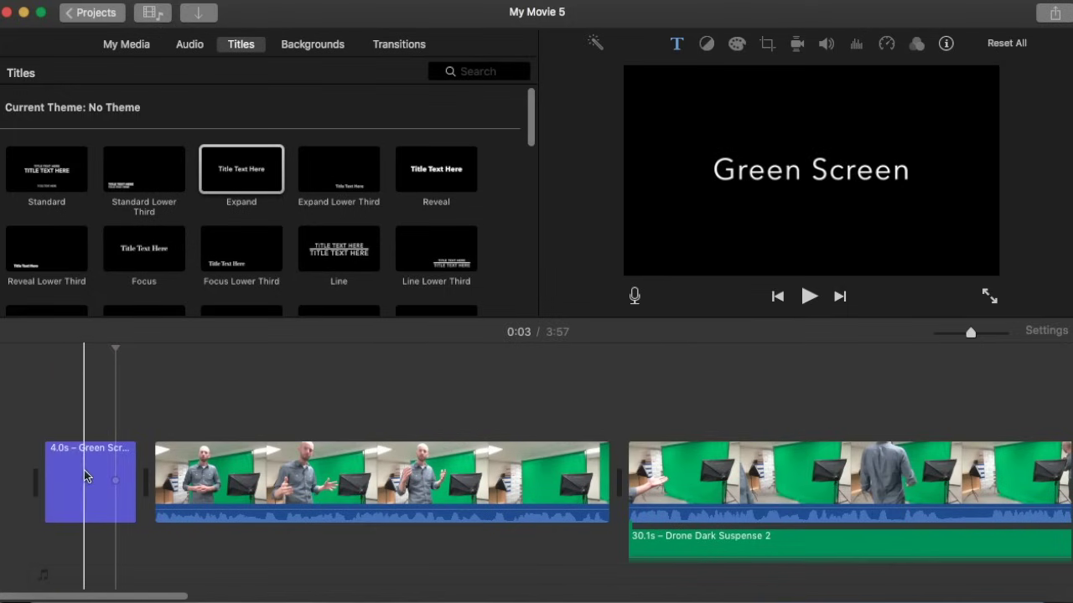
Place the Green Screen title above the first video clip and play back the overlay.
drag(89, 475, 80, 390)
click(23, 404)
key(space)
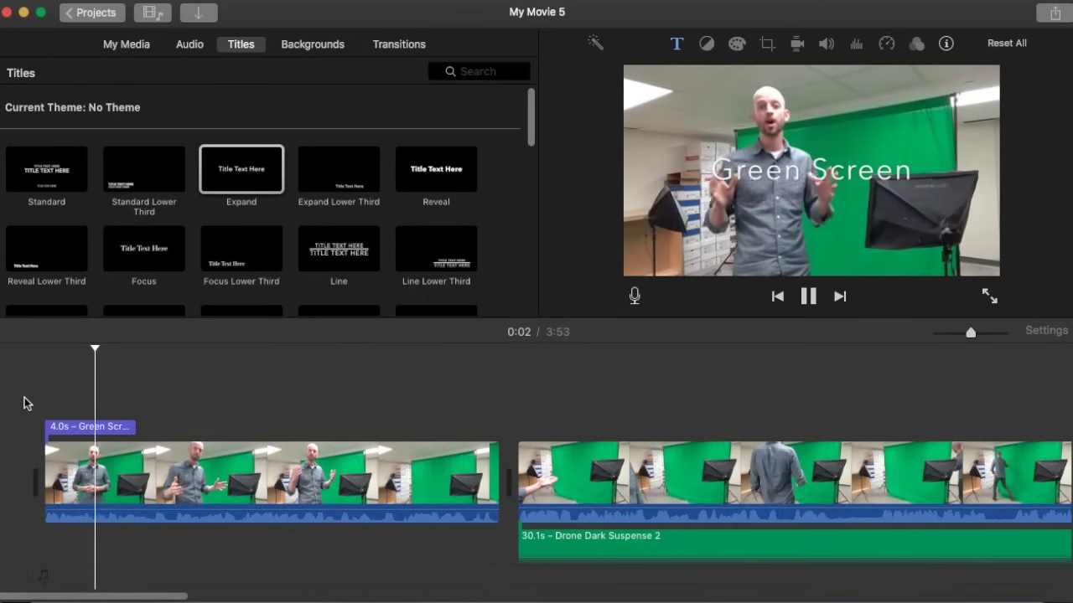
key(space)
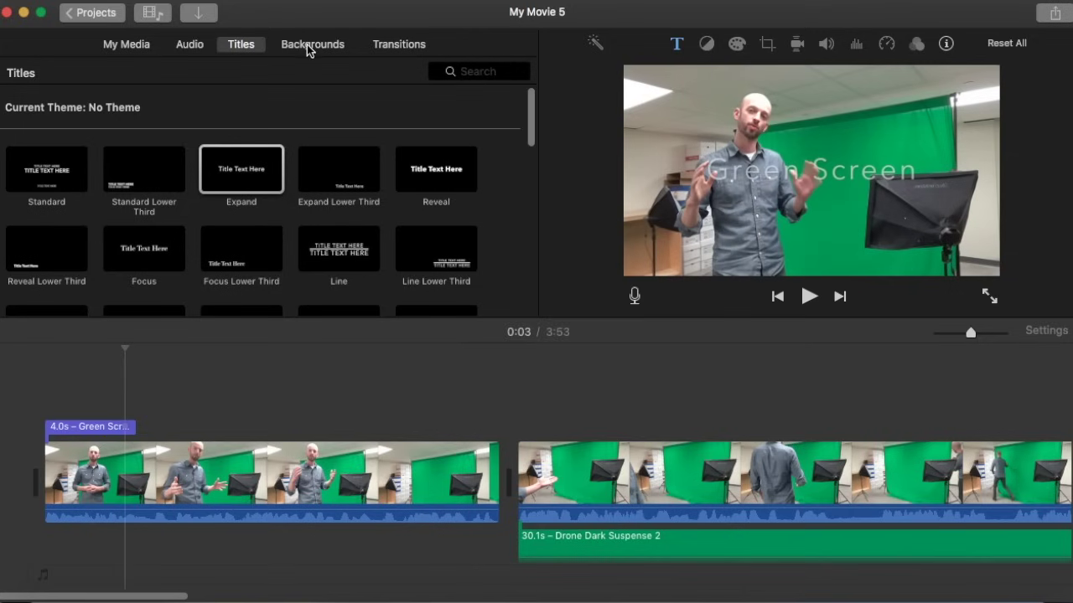
click(306, 44)
scroll(190, 199, down, 2)
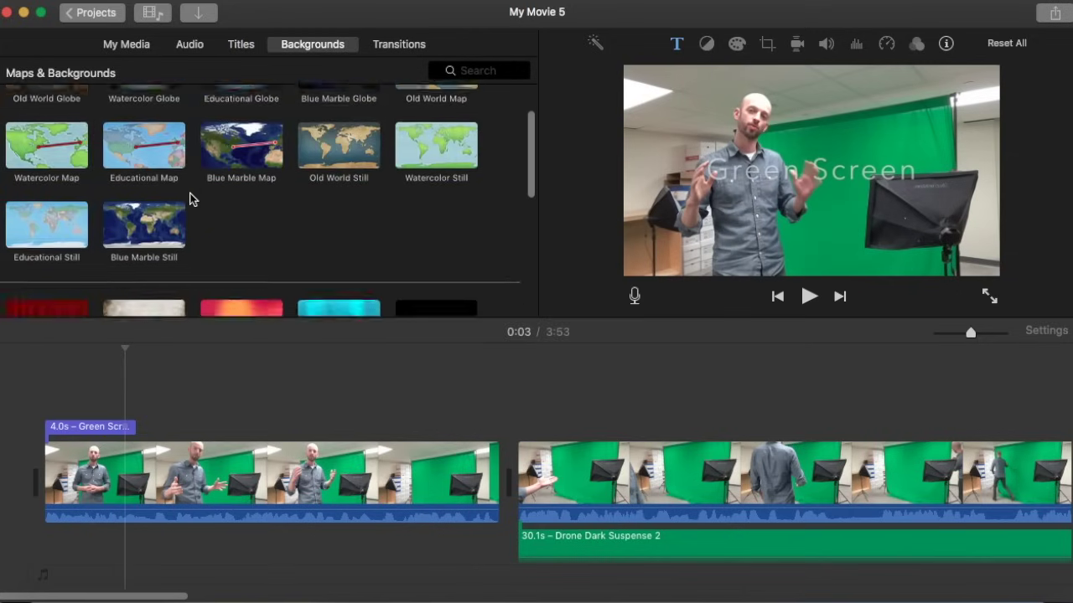
scroll(191, 197, down, 3)
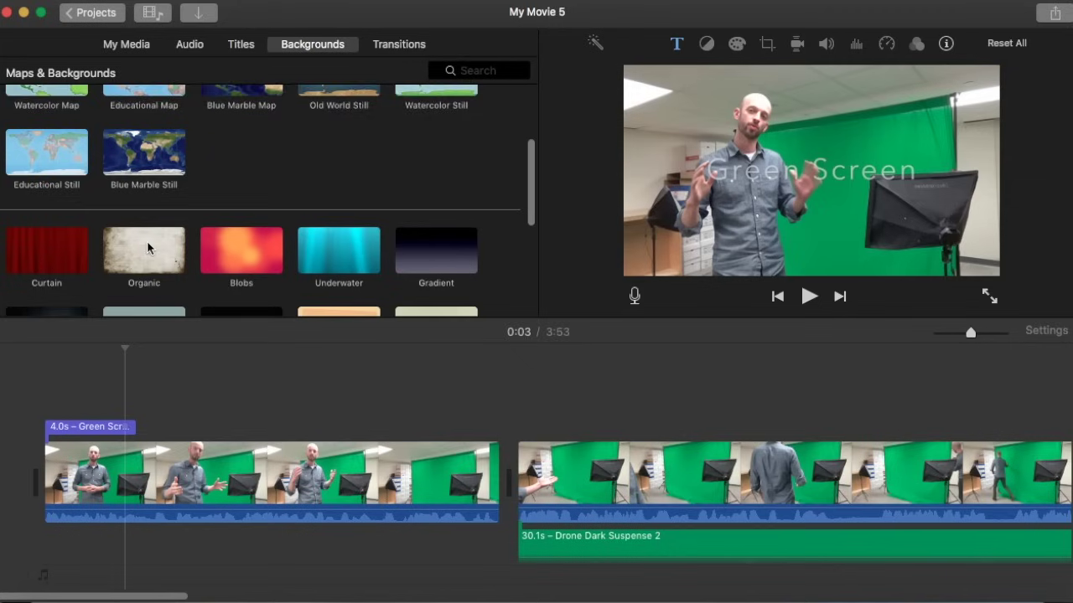
scroll(147, 241, down, 1)
drag(137, 229, 29, 467)
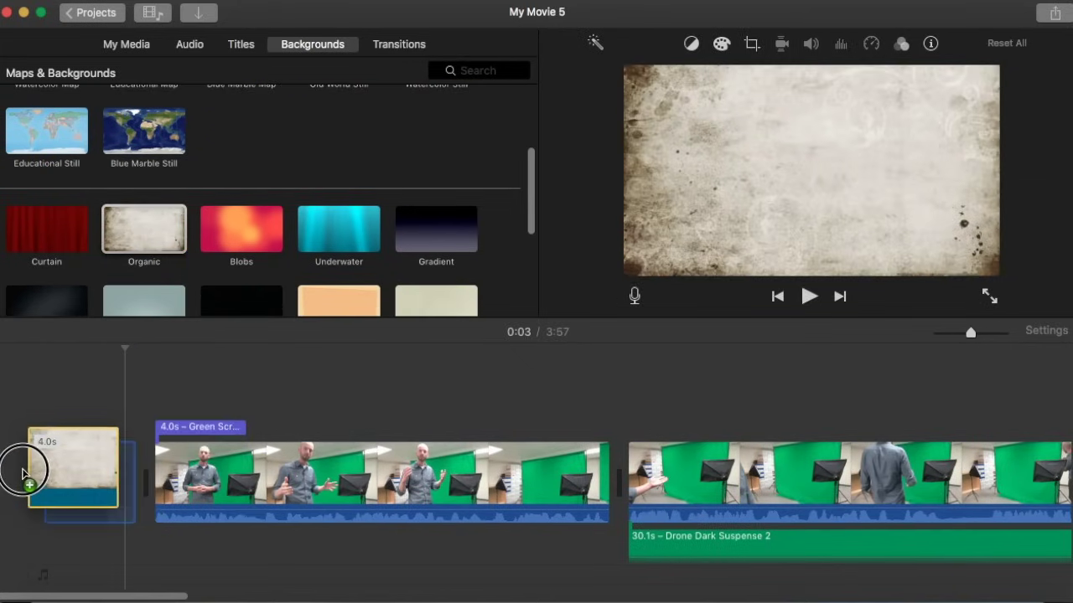
drag(194, 429, 82, 429)
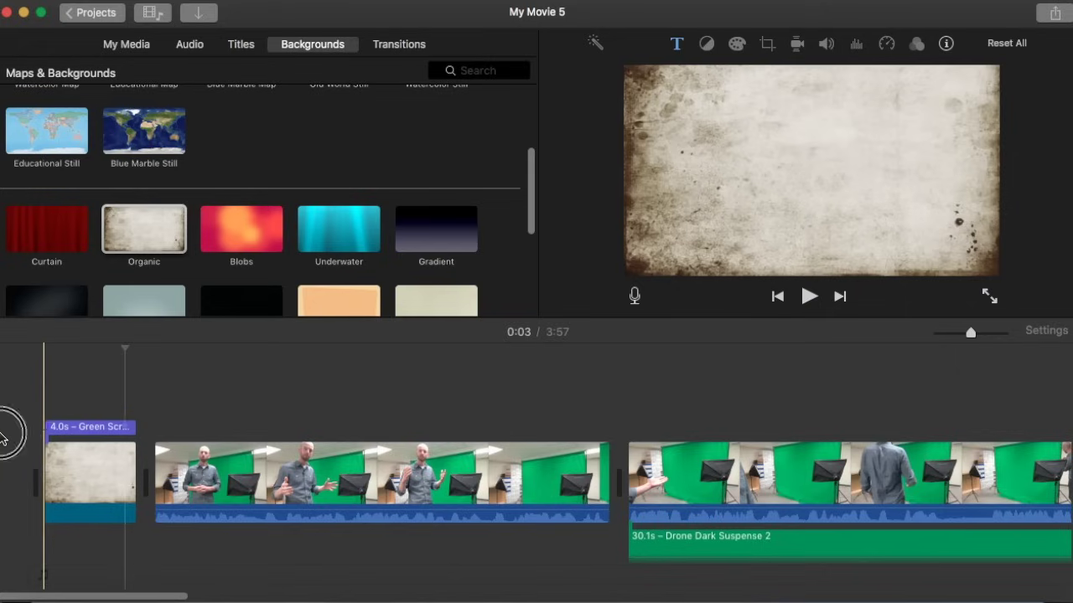
key(space)
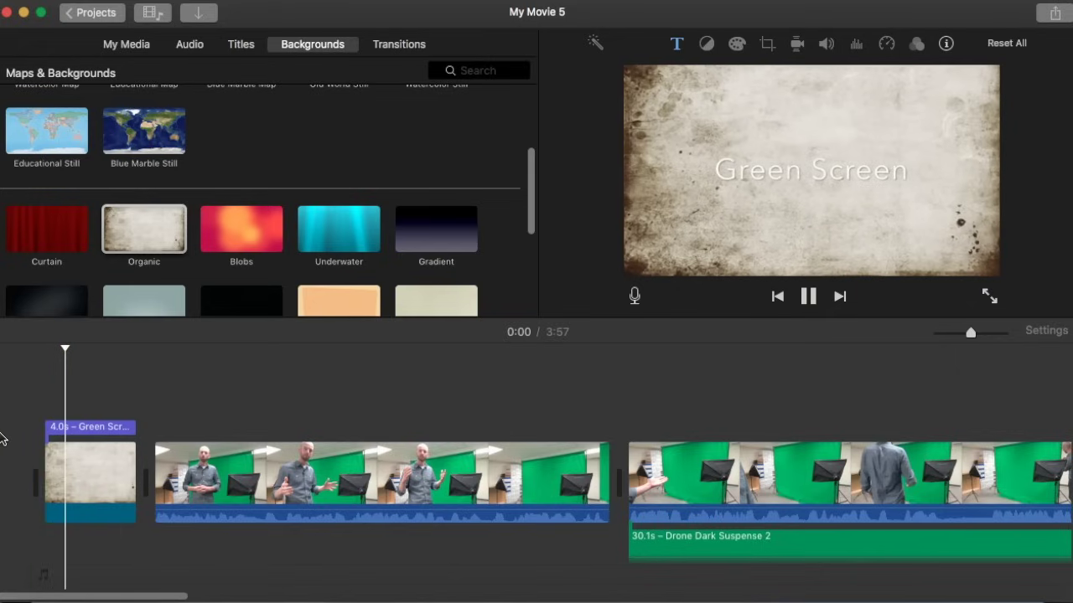
key(space)
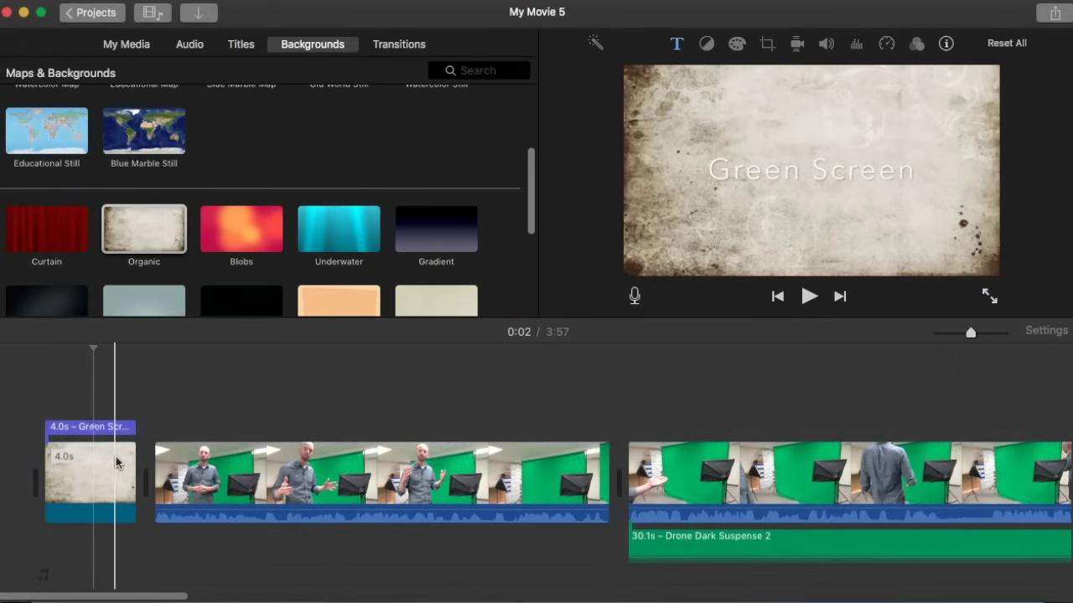
click(111, 429)
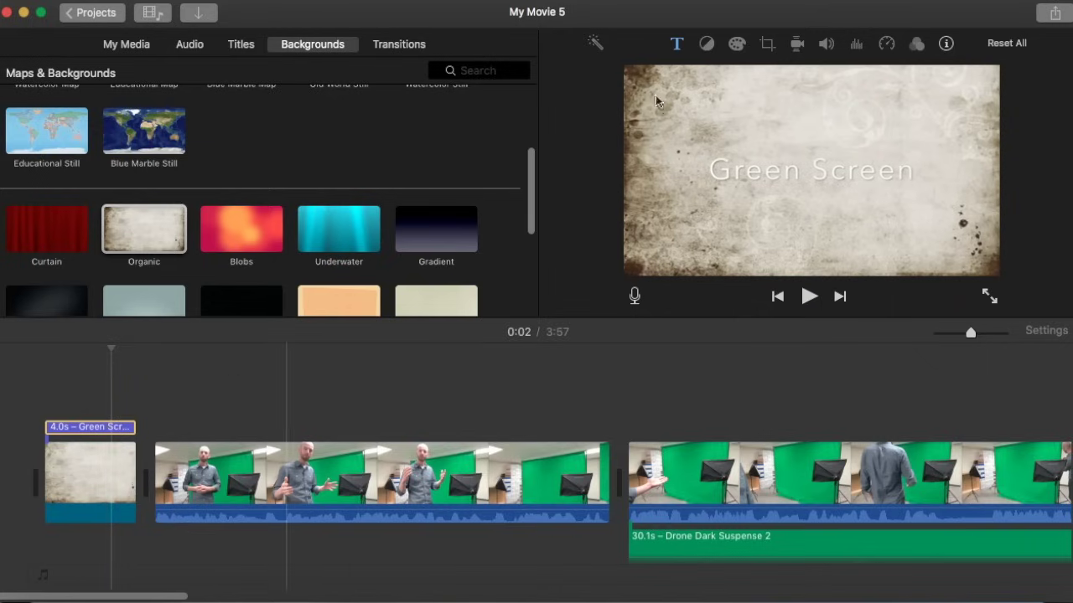
Change the Green Screen title's text colour to red and preview it from the start.
click(680, 44)
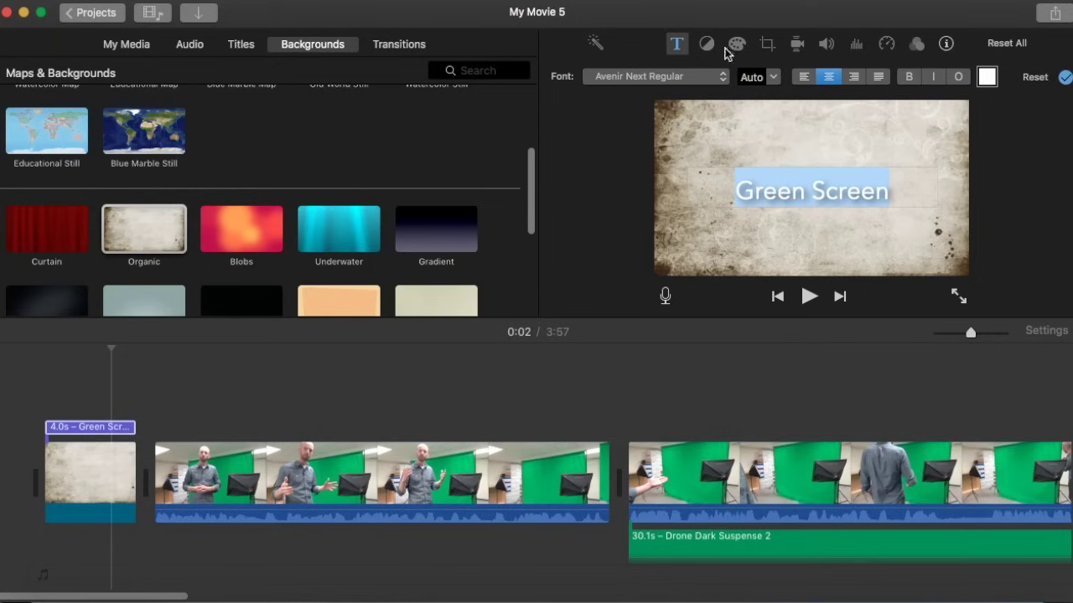
click(987, 78)
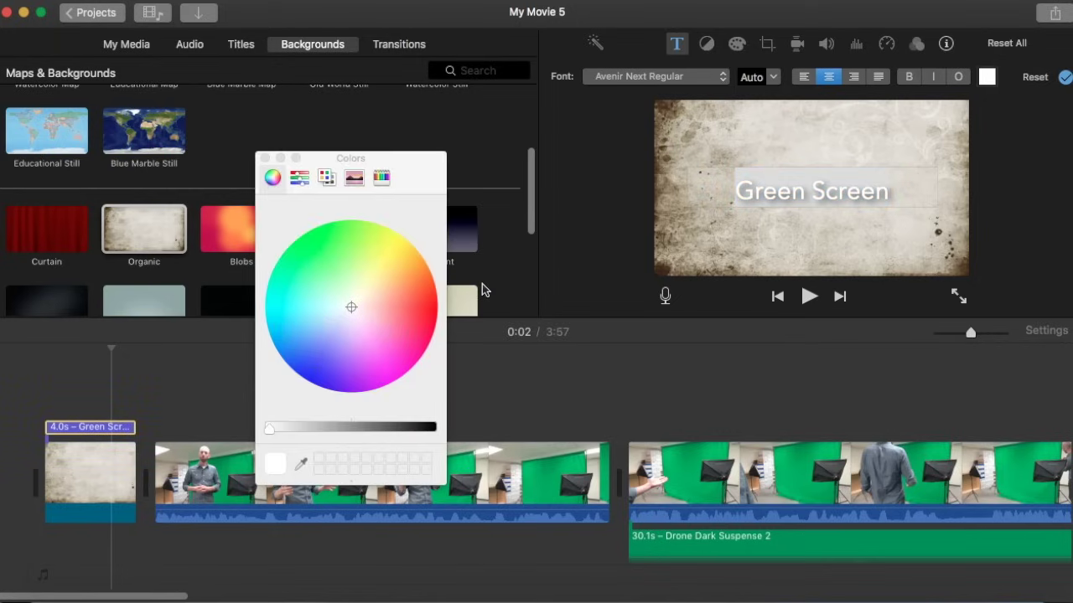
click(433, 314)
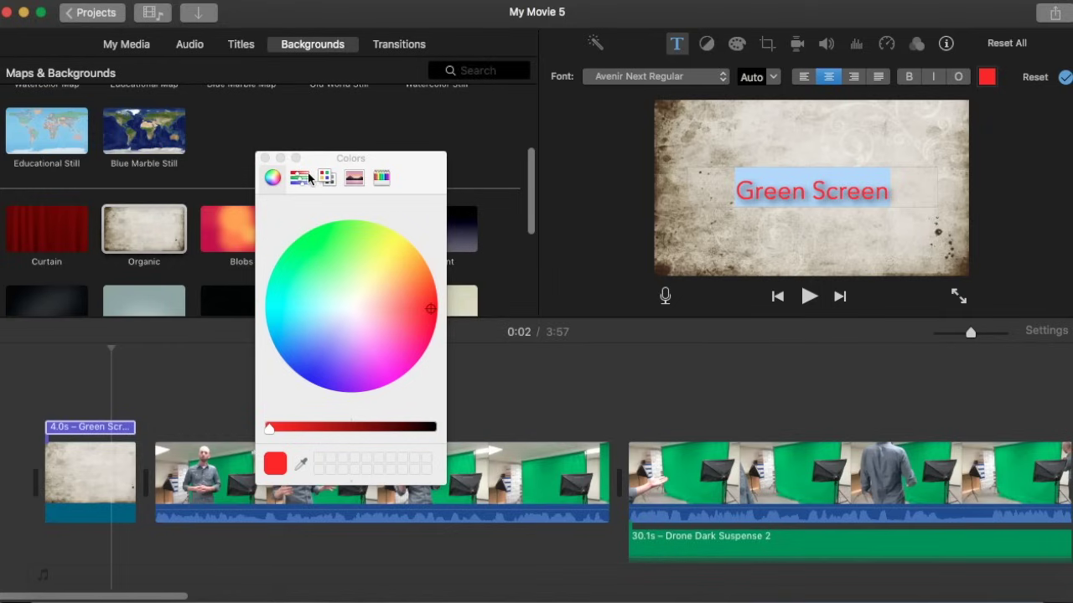
click(265, 159)
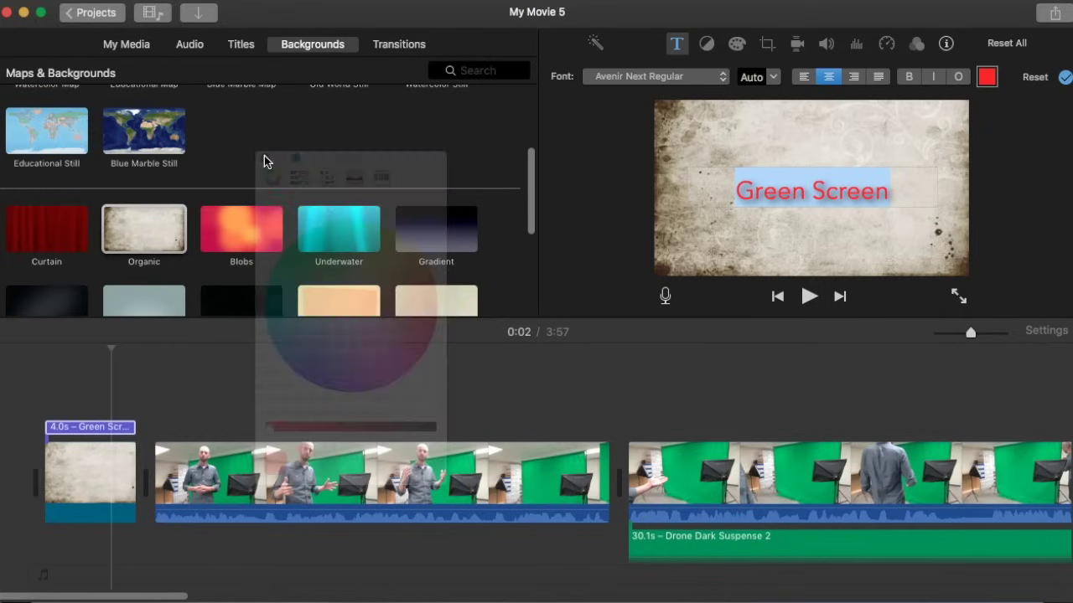
click(36, 384)
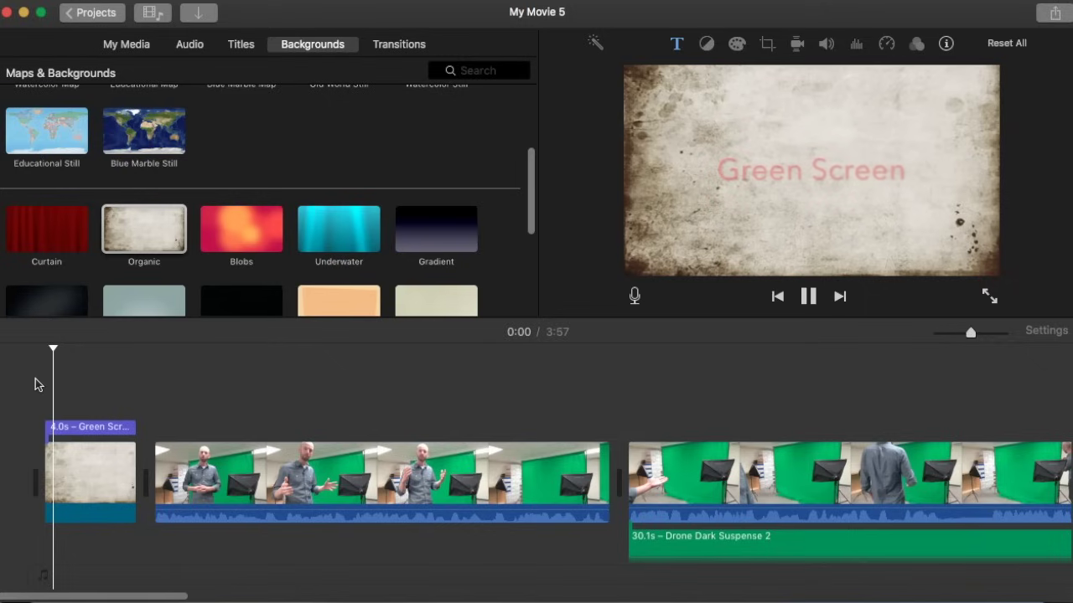
key(space)
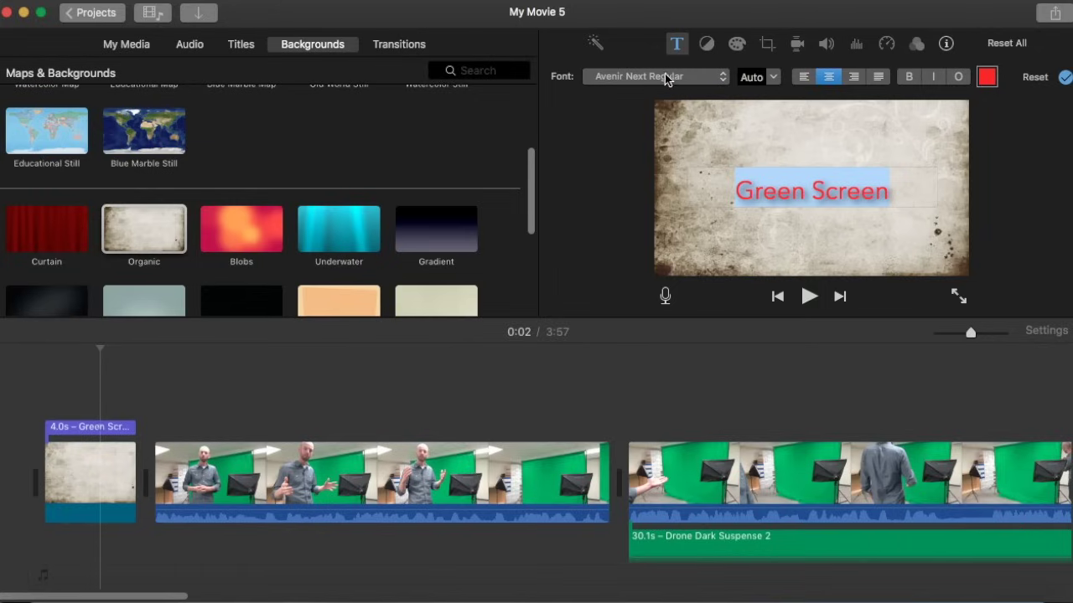
key(super+1)
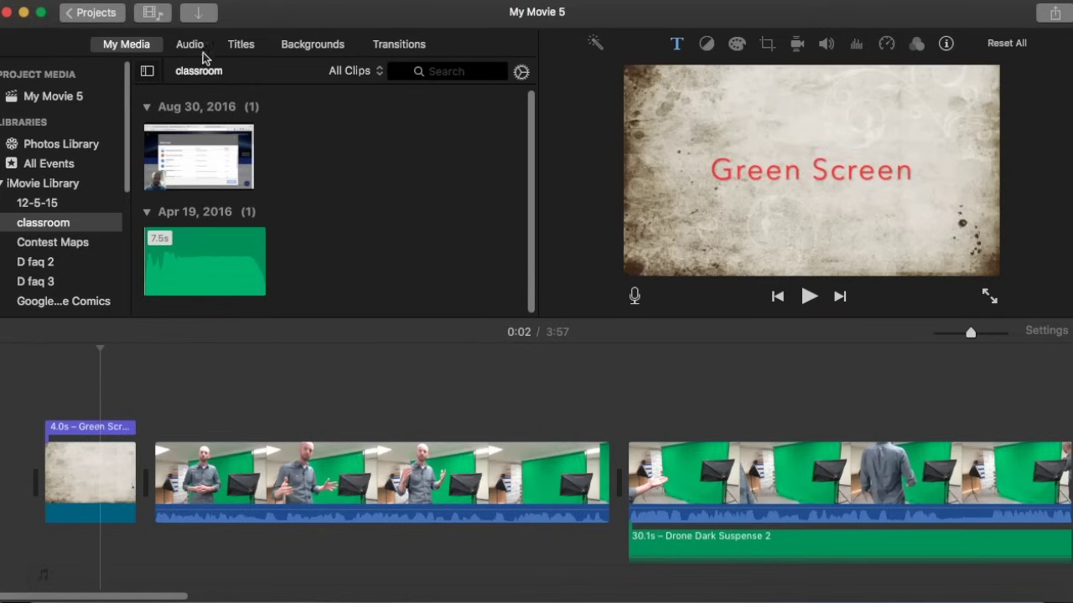
Import grass-field-wallpaper-hd.jpg from the Desktop into the classroom event.
click(198, 14)
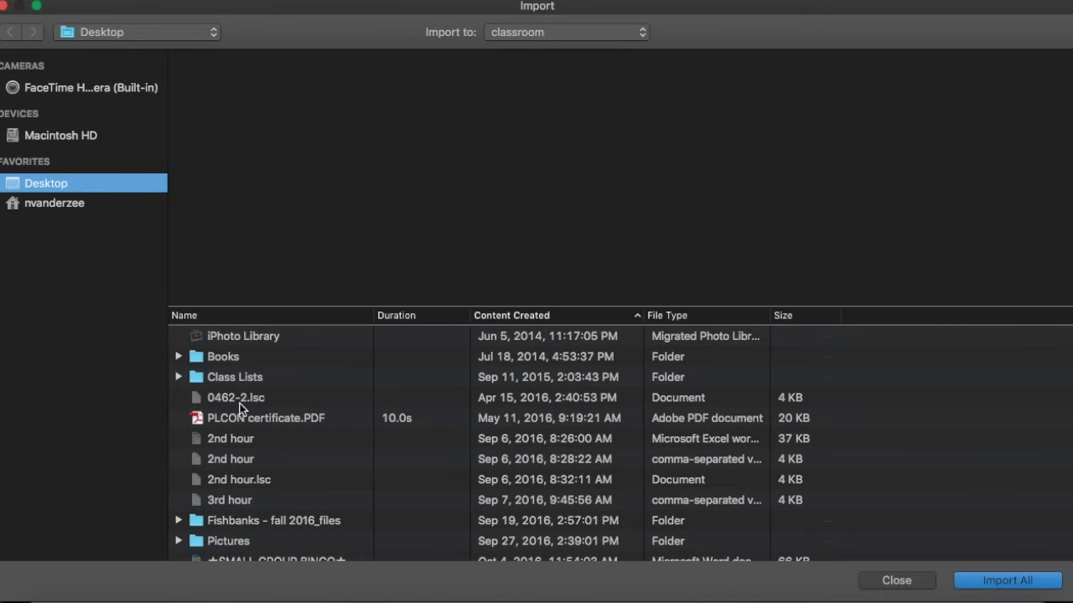
scroll(240, 408, down, 2)
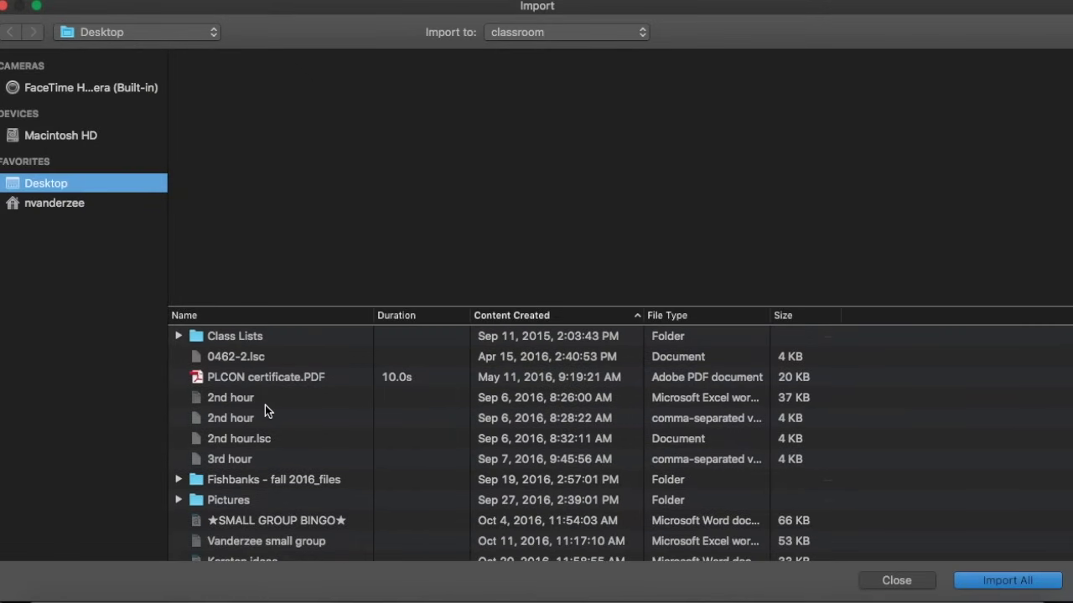
scroll(265, 404, down, 10)
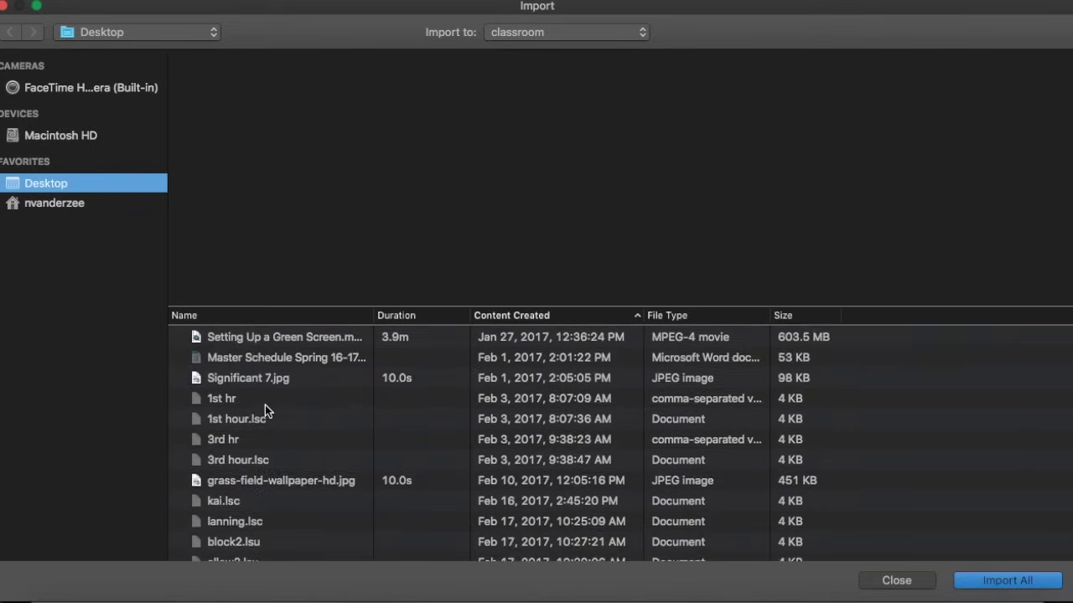
scroll(264, 405, down, 3)
click(282, 377)
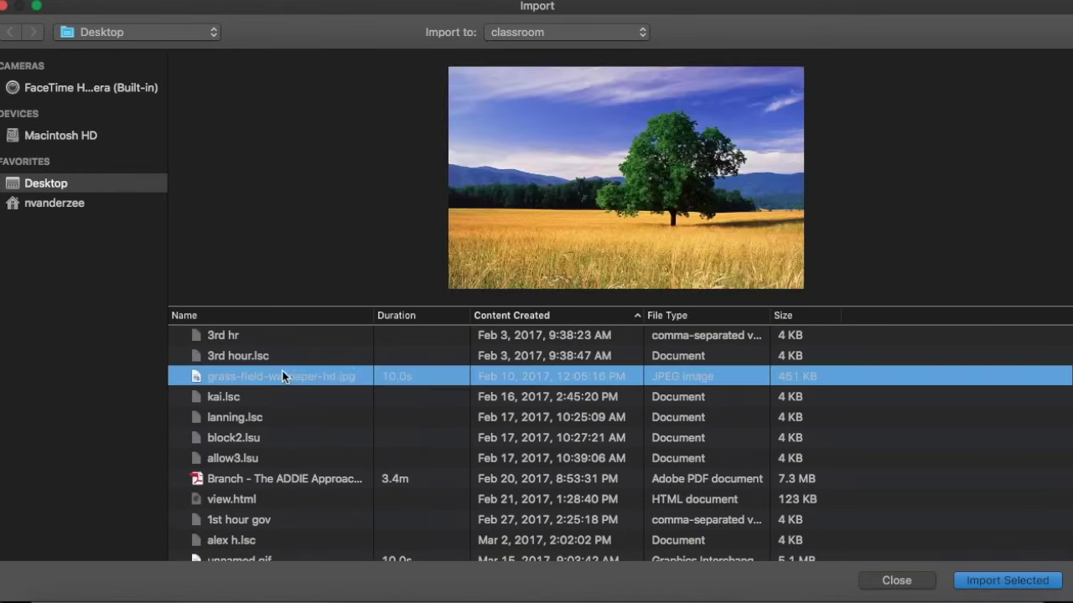
click(1006, 580)
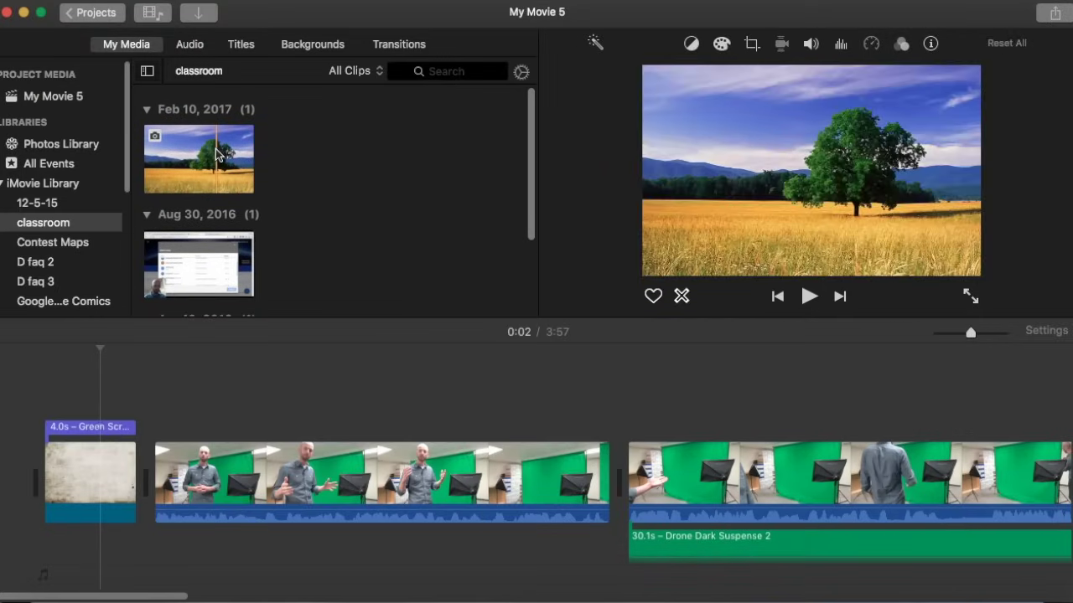
Insert the tree field photo after the first green-screen clip and preview it.
drag(216, 153, 618, 466)
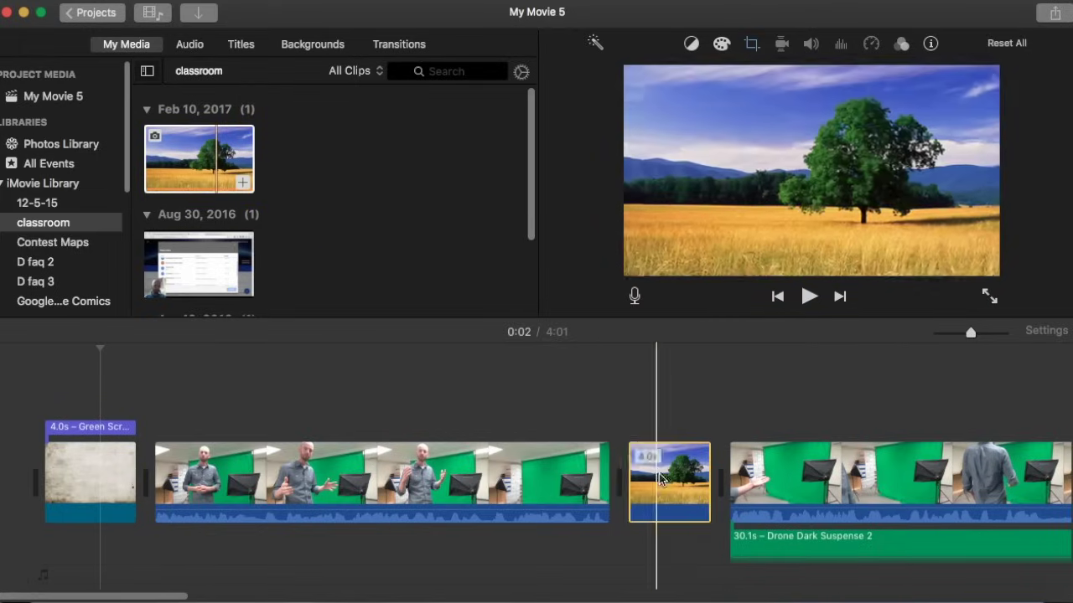
key(space)
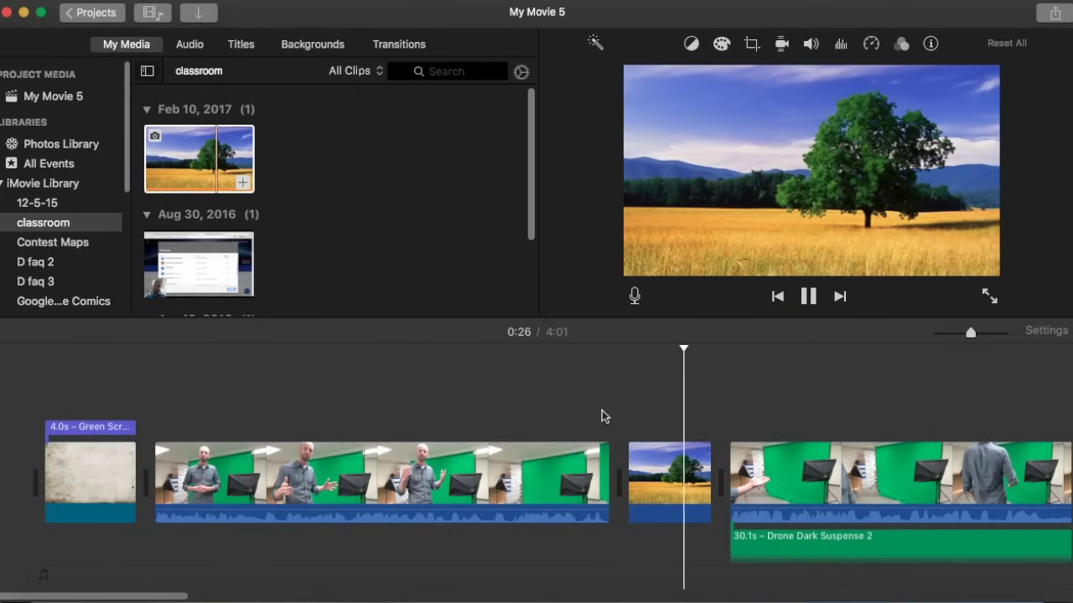
key(space)
Lift the tree photo above the green-screen clip as a Picture in Picture overlay.
drag(651, 473, 526, 389)
click(677, 42)
click(614, 75)
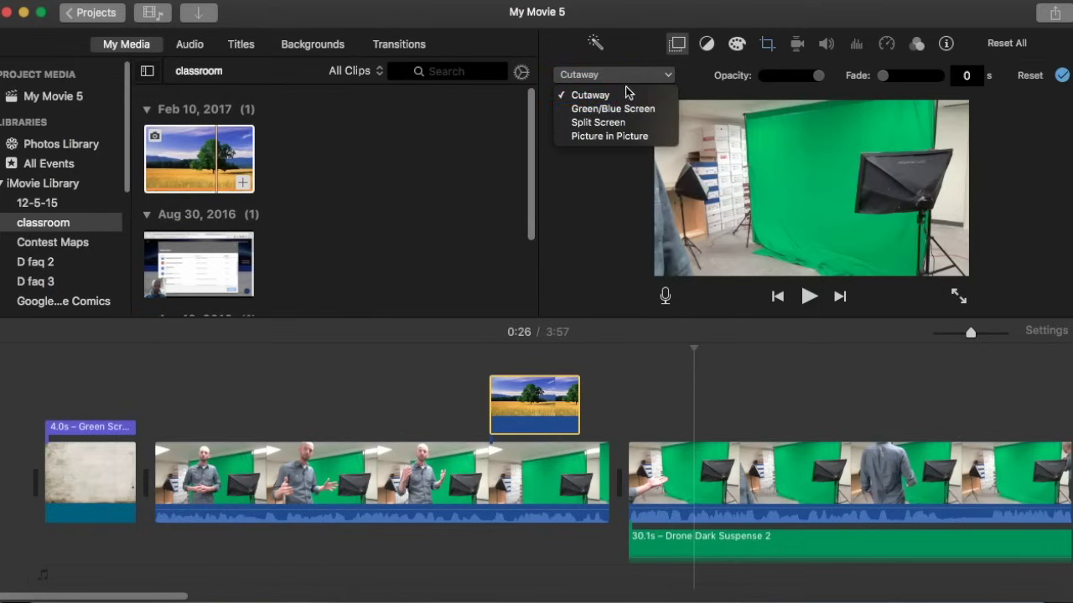
click(601, 136)
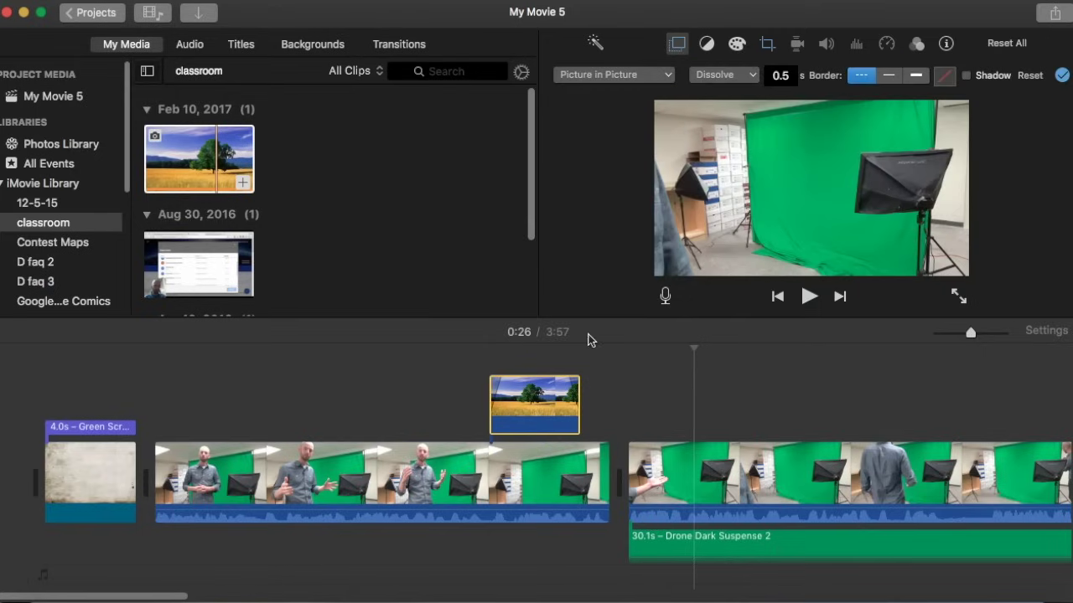
Preview the picture-in-picture section, then move the tree photo into the main storyline.
click(430, 378)
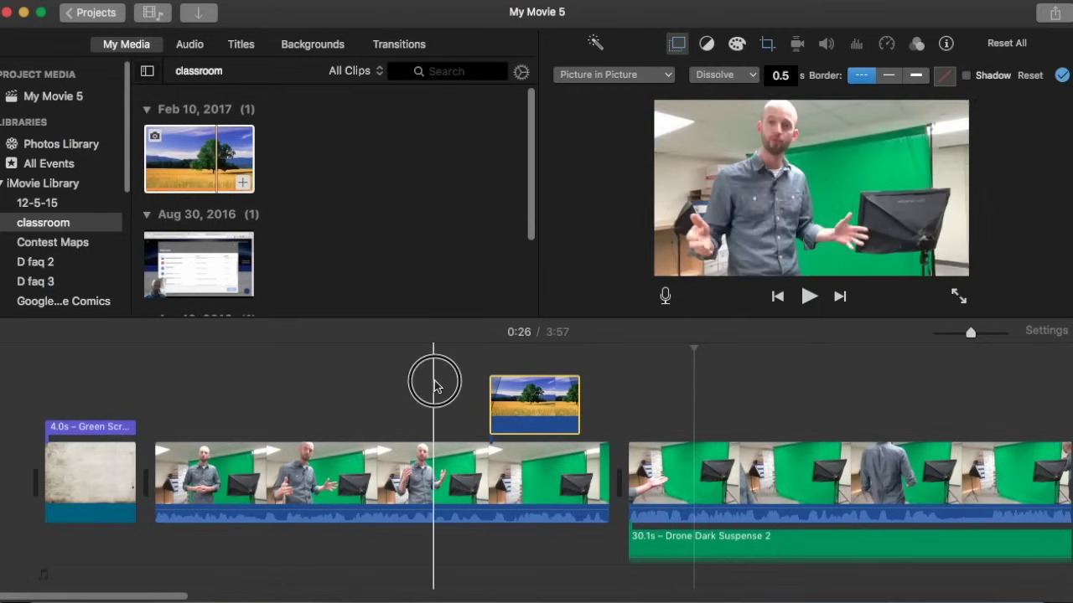
key(space)
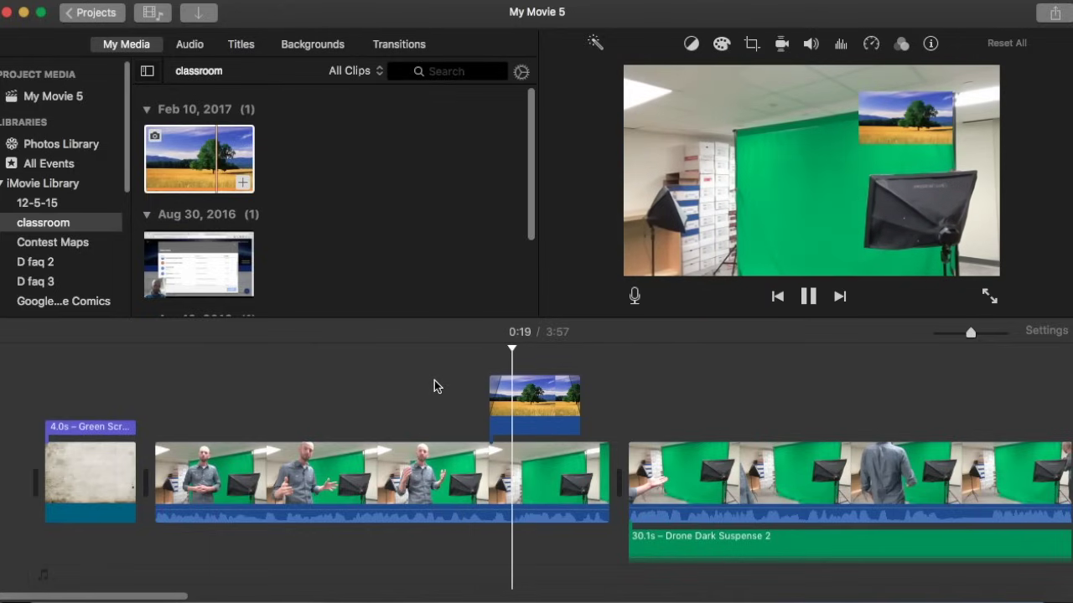
key(space)
click(551, 399)
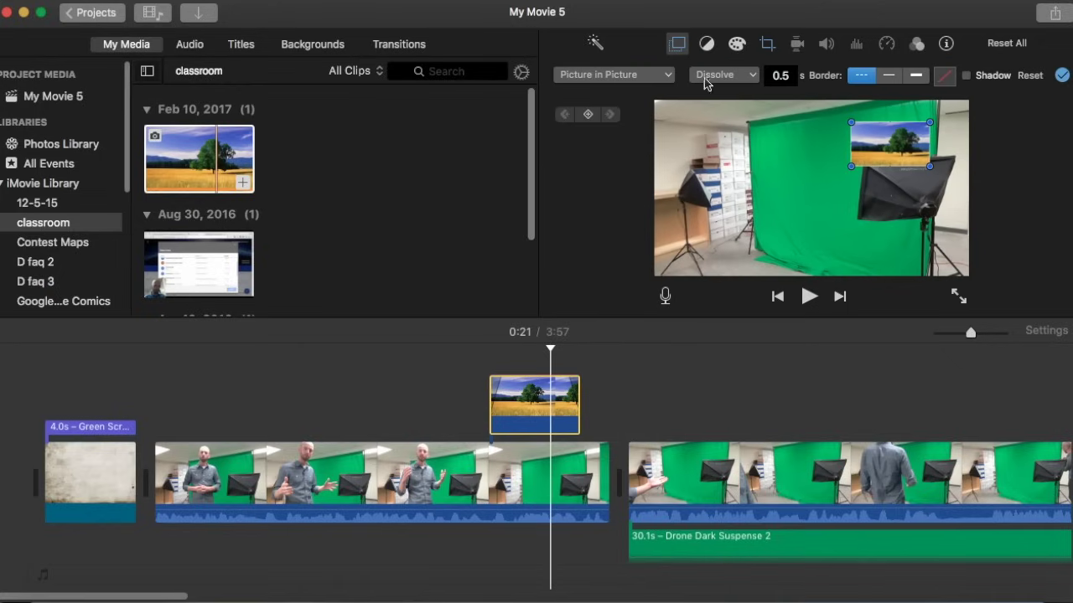
drag(545, 405, 628, 459)
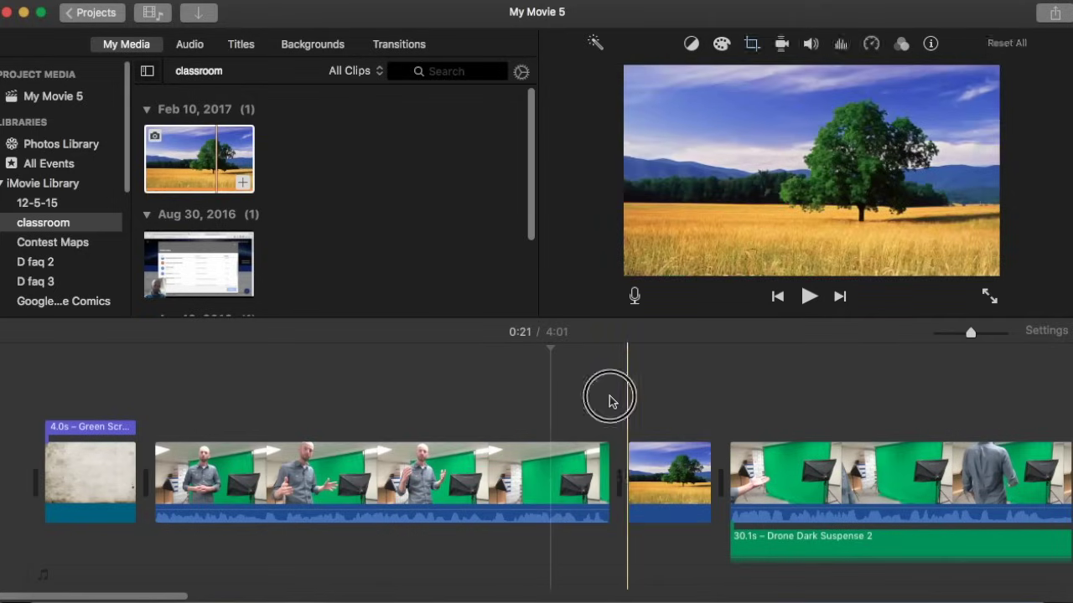
Preview the full-frame tree photo between the green-screen clips and bring up its cropping options.
key(space)
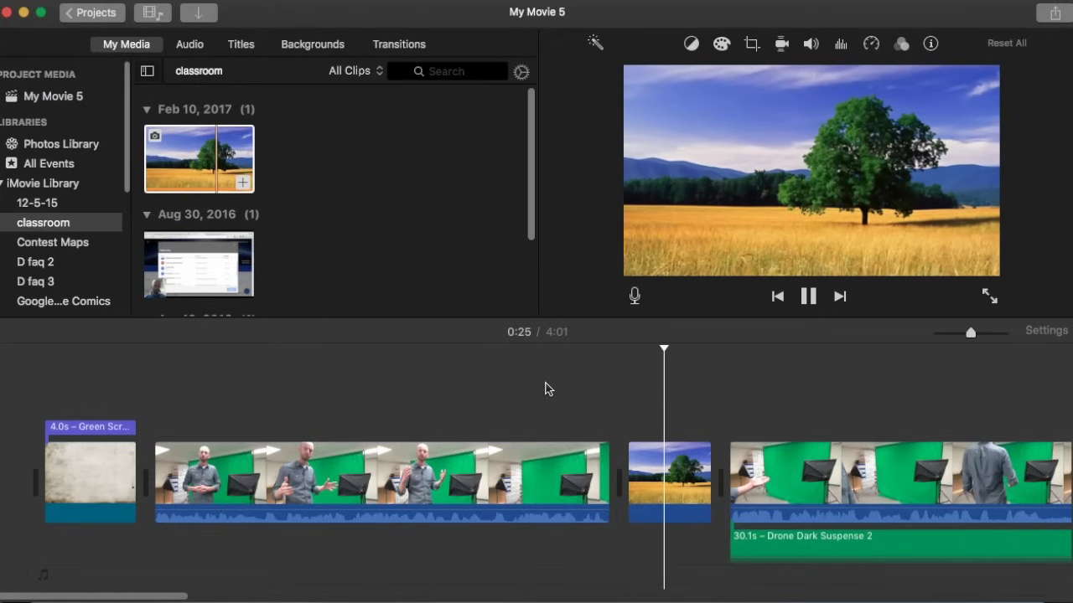
key(space)
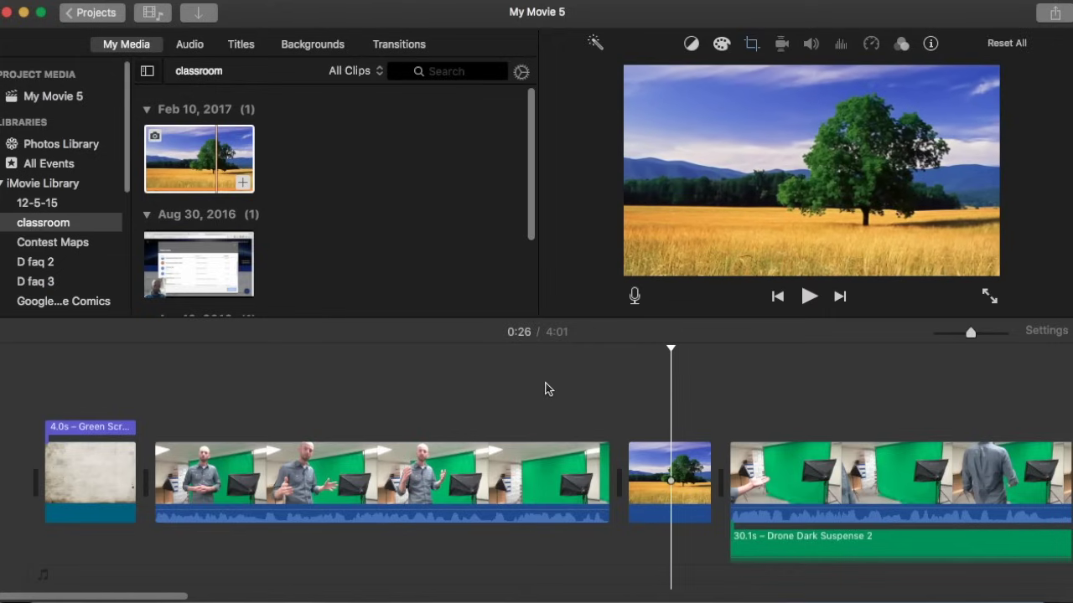
click(752, 44)
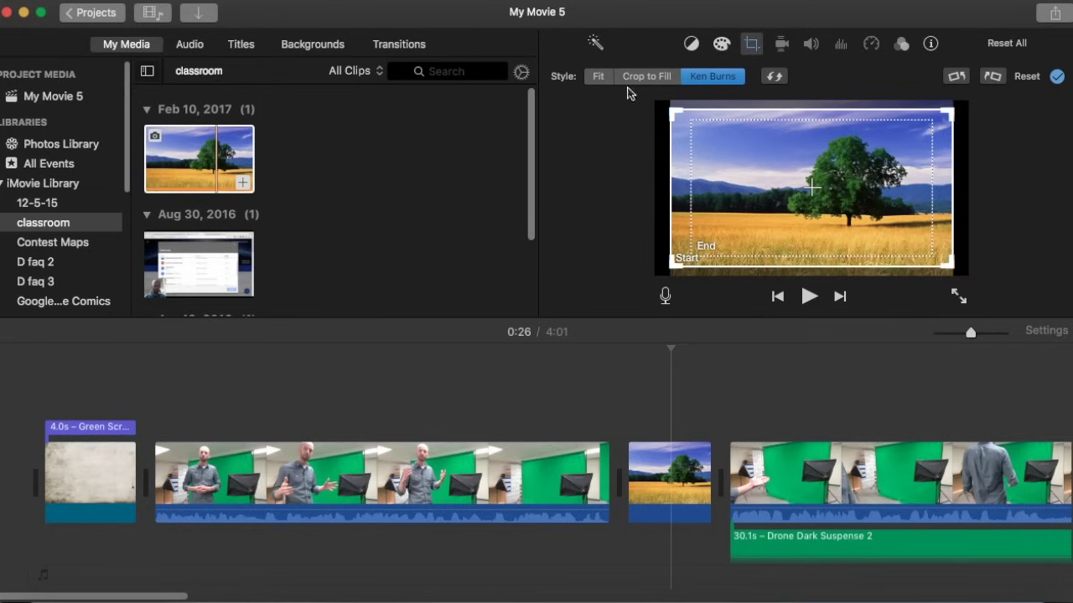
Switch the tree photo from Ken Burns to the Fit style and play it back to check.
click(598, 78)
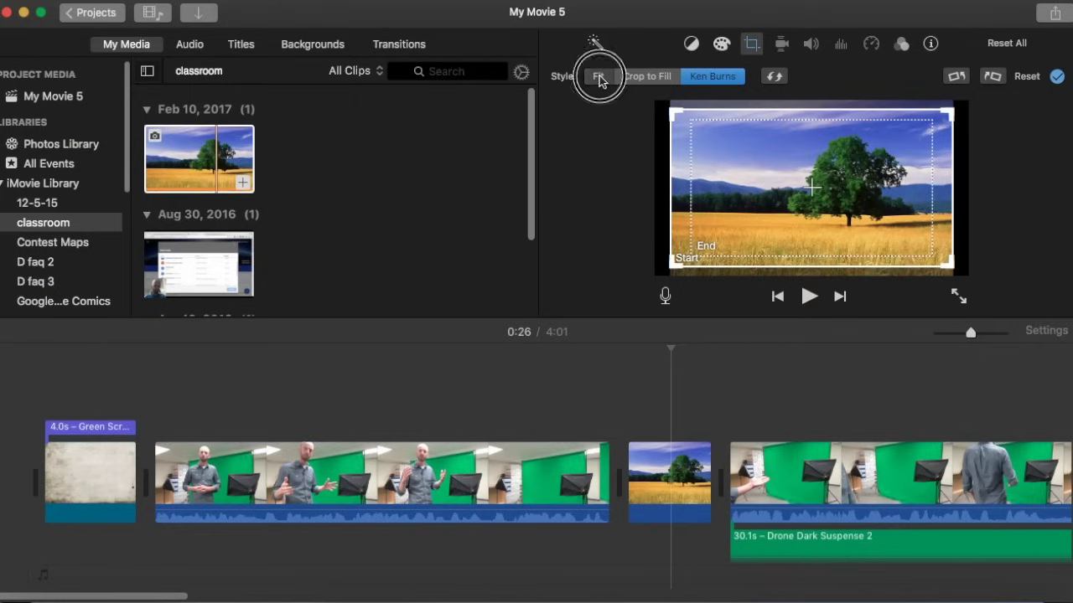
click(584, 377)
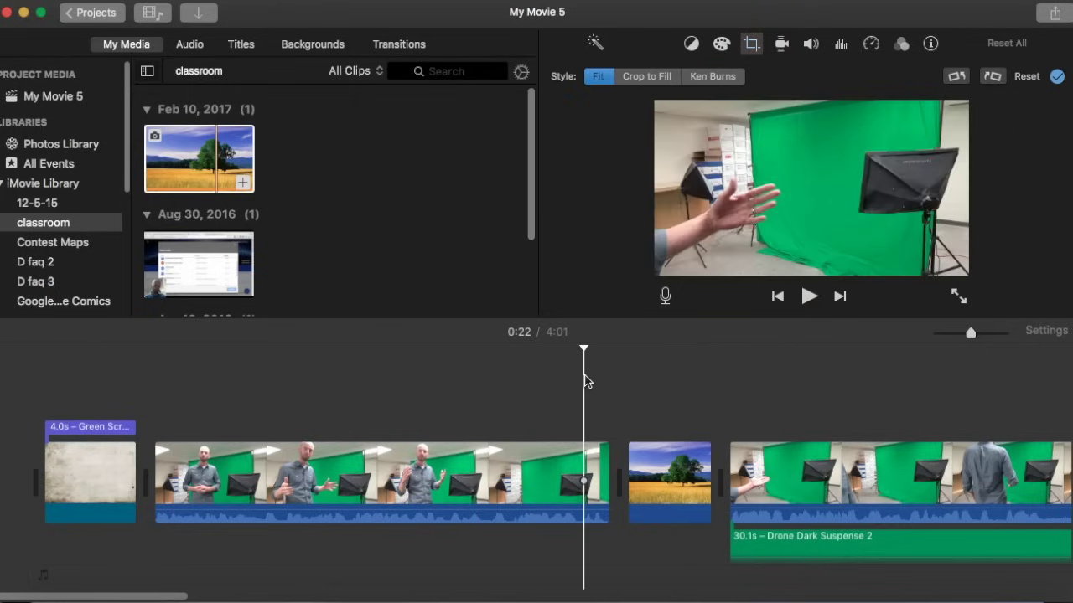
key(space)
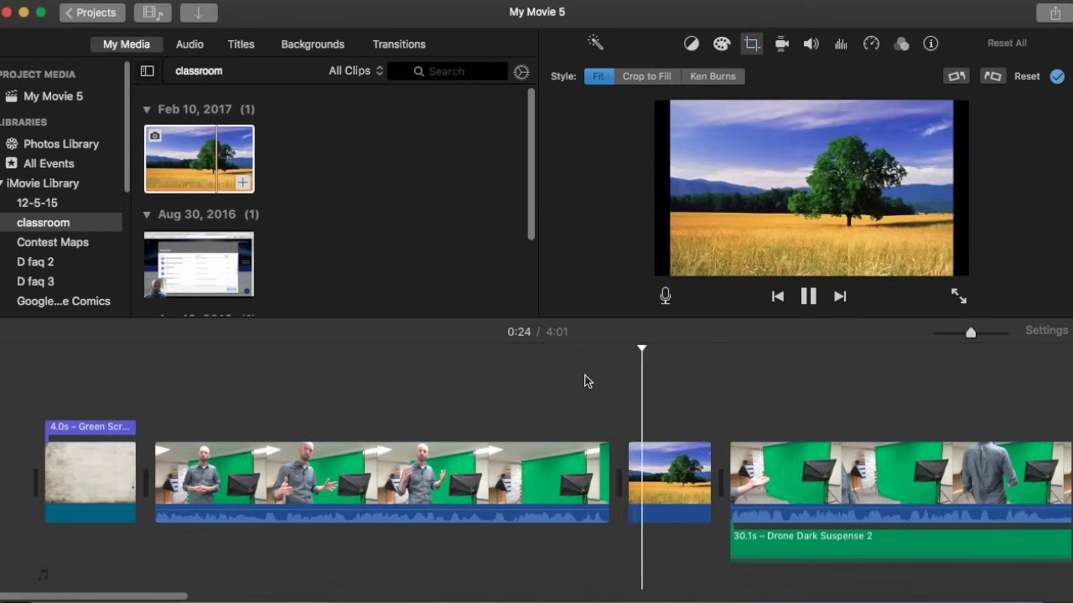
key(space)
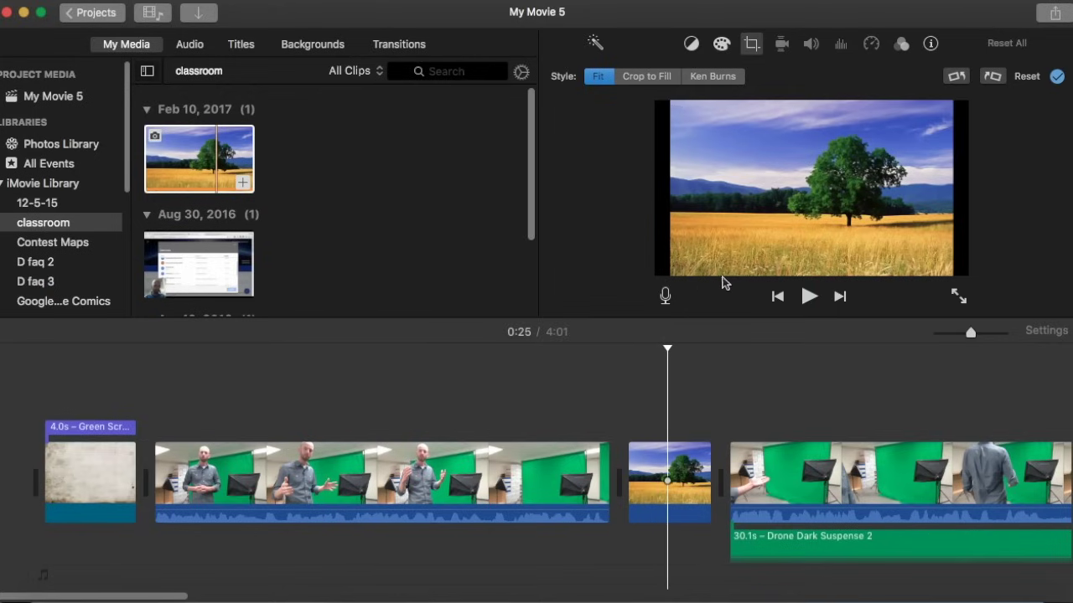
Place a 1-second Cross Dissolve between the first green-screen clip and the tree photo, then preview it.
click(390, 45)
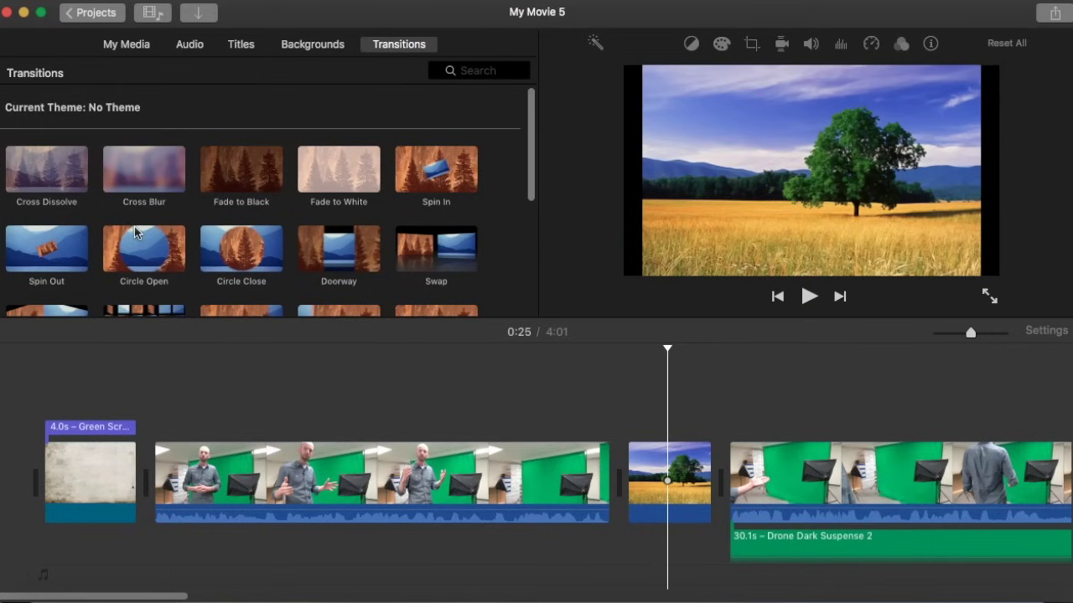
scroll(134, 233, down, 2)
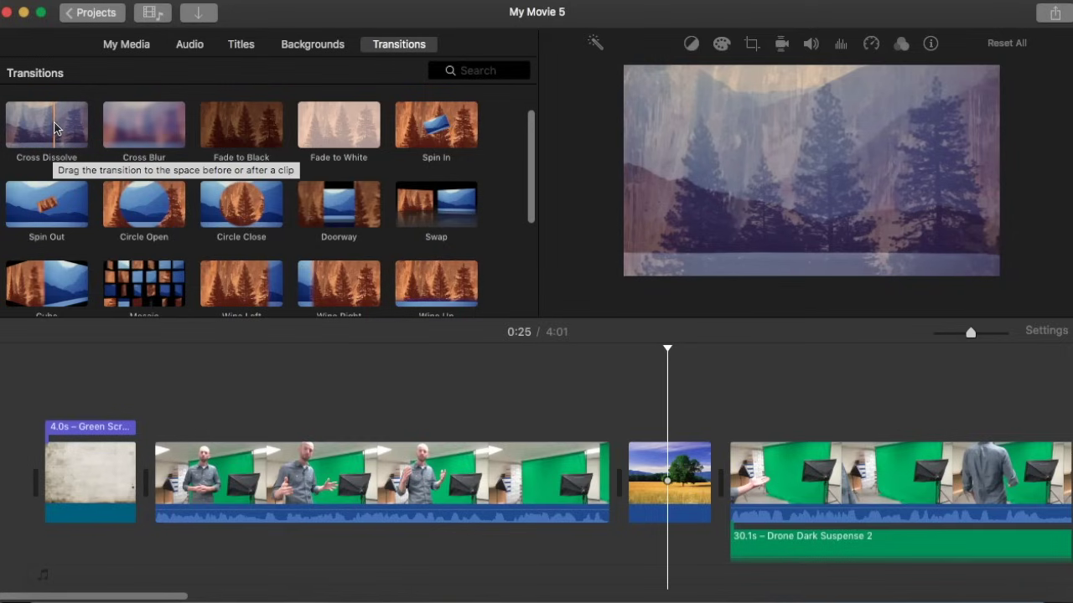
drag(55, 127, 605, 490)
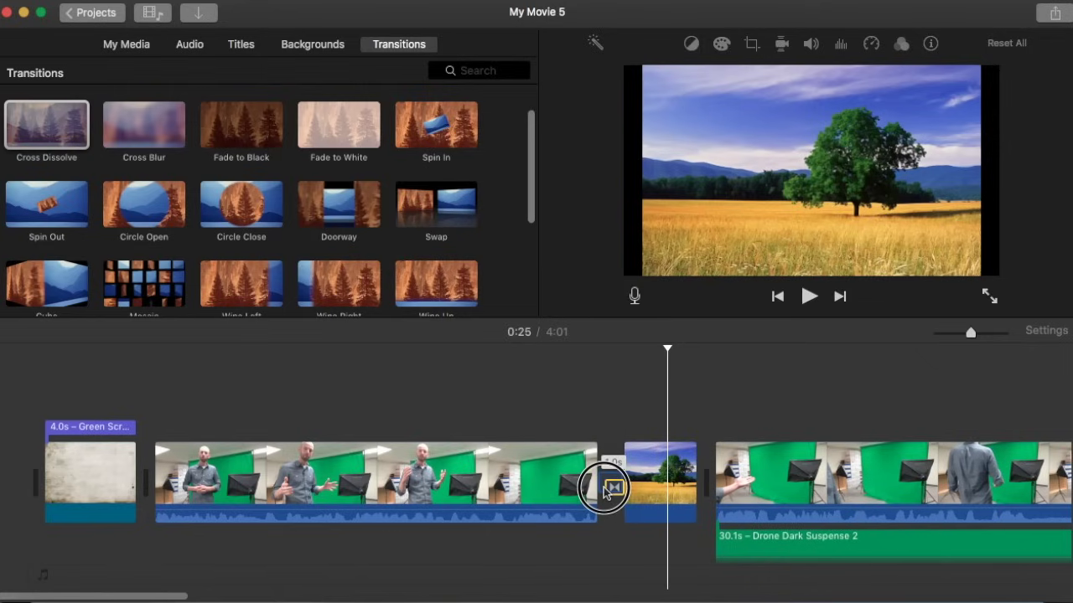
drag(604, 490, 603, 487)
click(546, 394)
key(space)
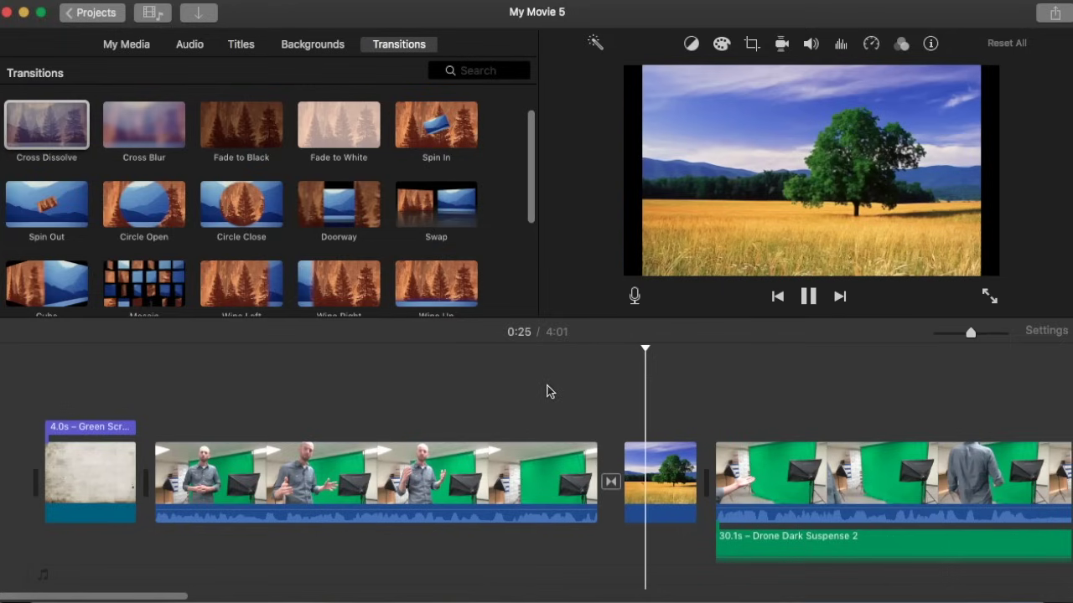
key(space)
Extend the tree-in-field photo clip to 7.4 seconds.
scroll(604, 423, right, 10)
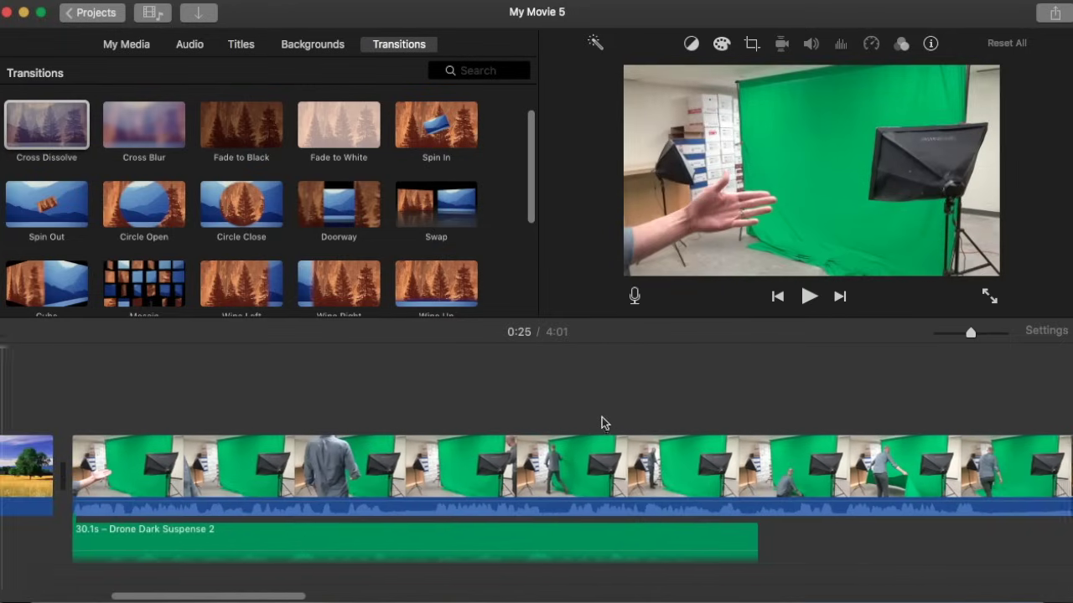
scroll(601, 424, left, 10)
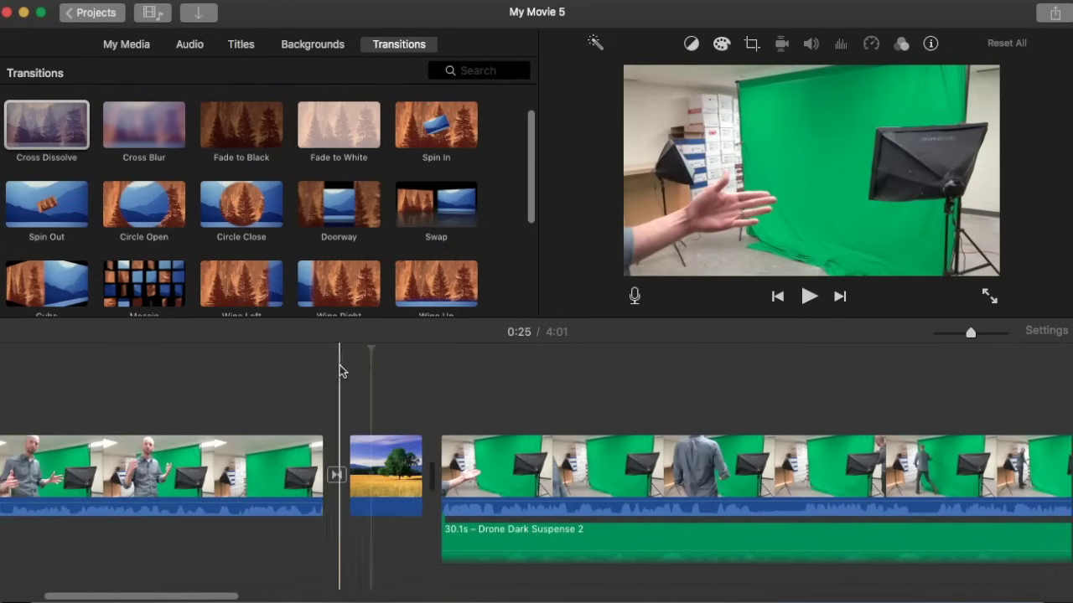
scroll(371, 394, left, 2)
click(406, 465)
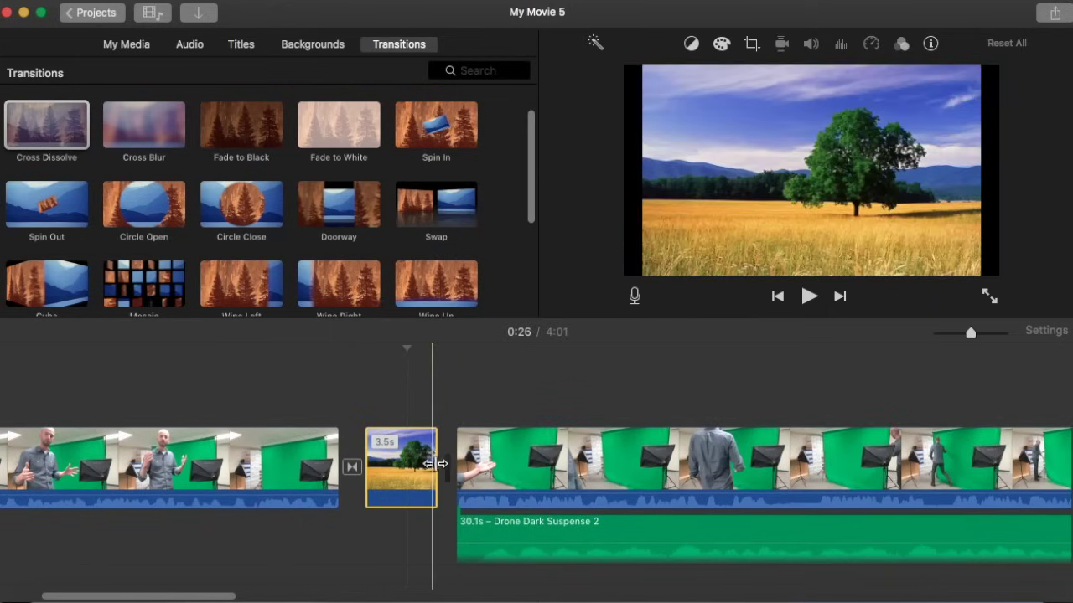
drag(435, 466, 520, 473)
Trim the preceding presenter clip from 19.4 to 17.9 seconds and park the playhead at the photo's start.
click(307, 438)
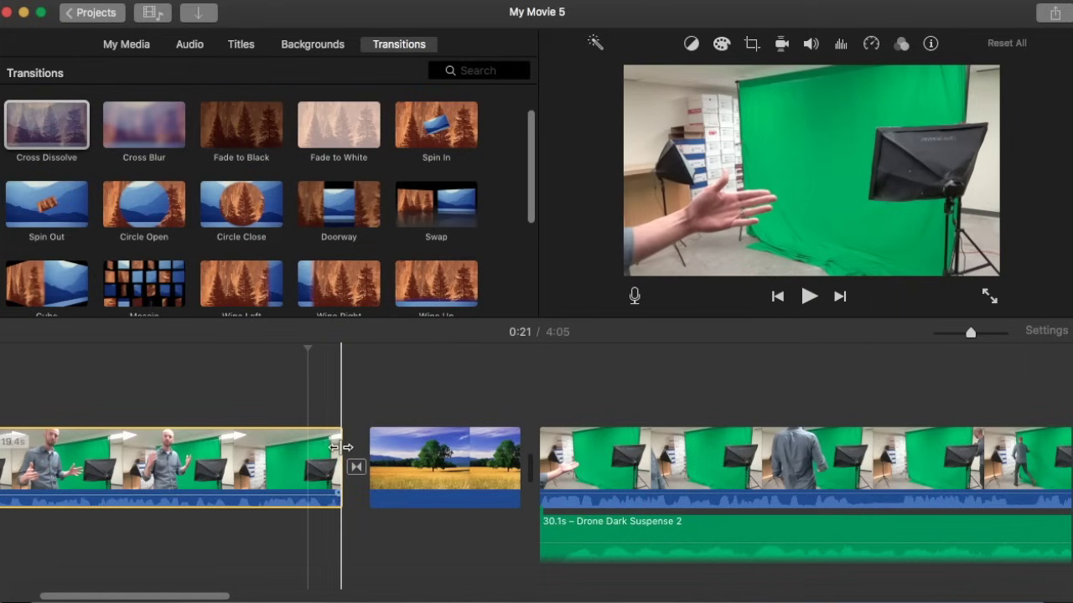
drag(342, 447, 308, 450)
click(378, 465)
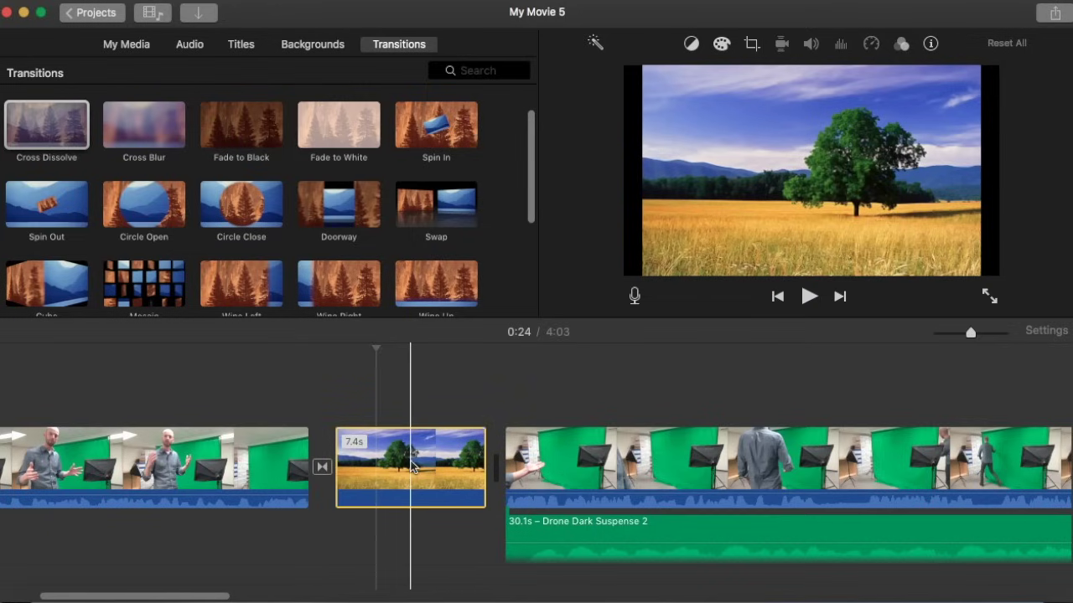
click(336, 418)
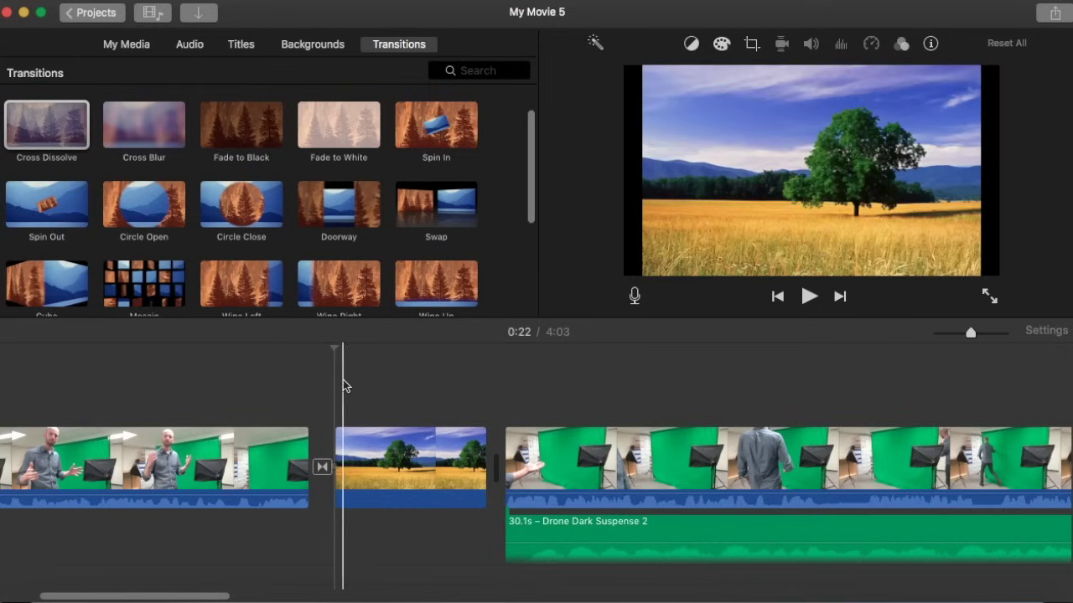
Record a 3.8-second voiceover, VO-1, beneath the tree field photo.
click(635, 297)
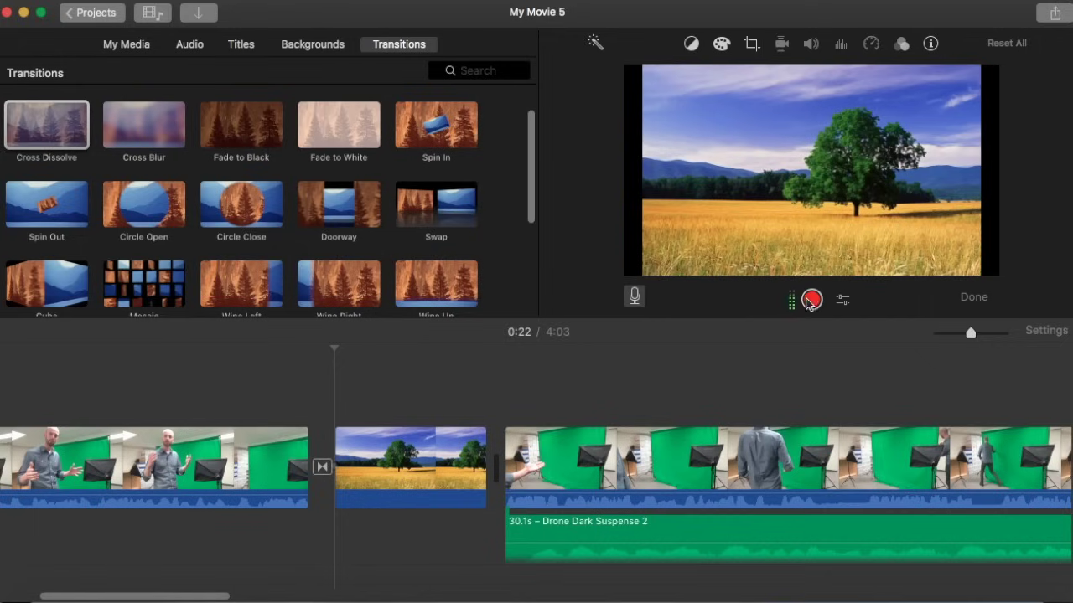
click(842, 300)
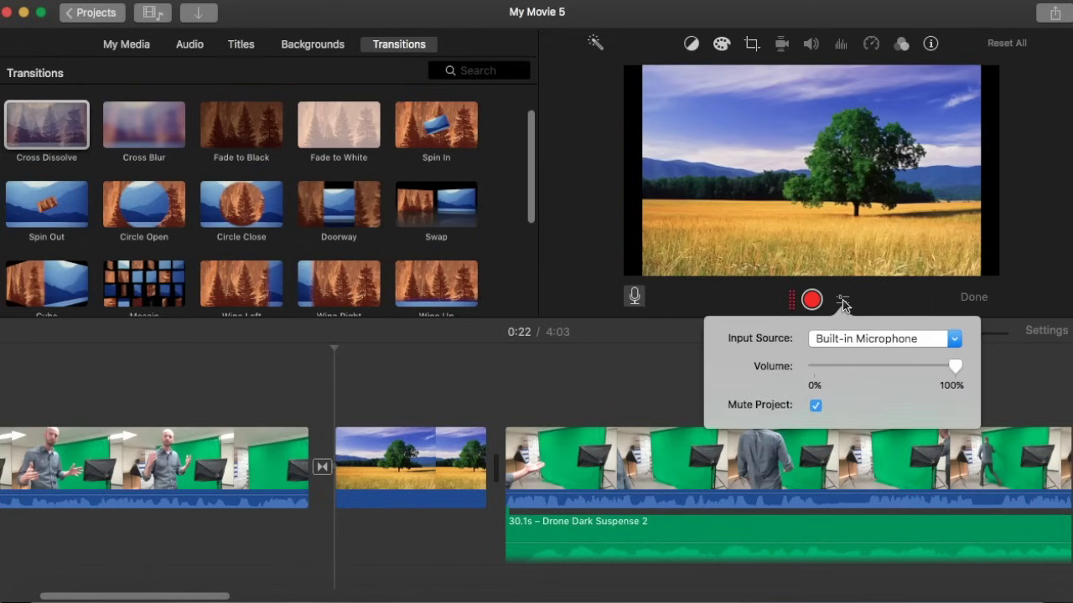
click(877, 306)
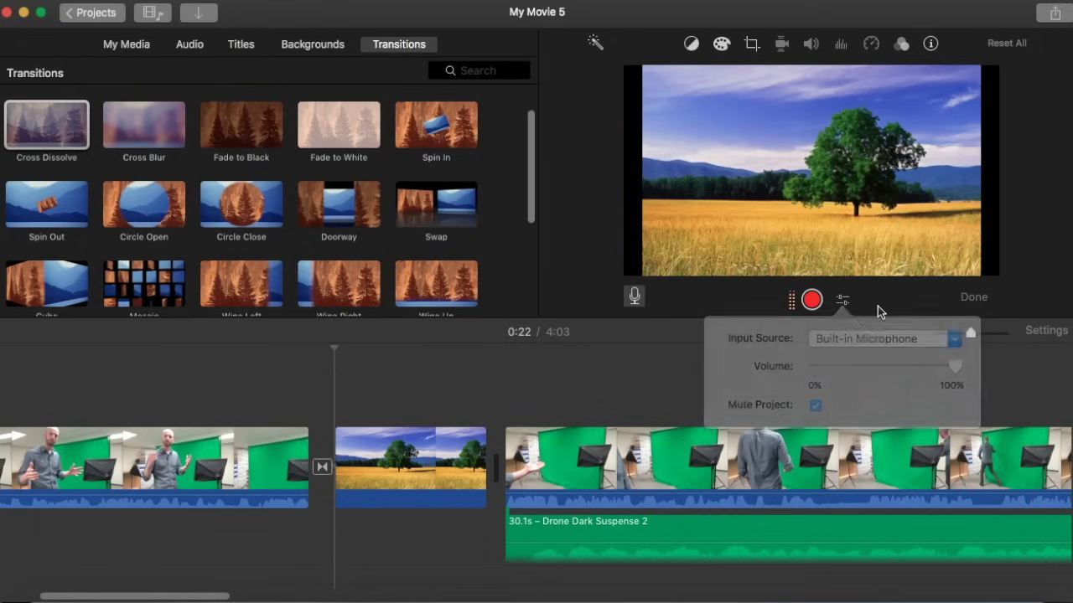
click(811, 301)
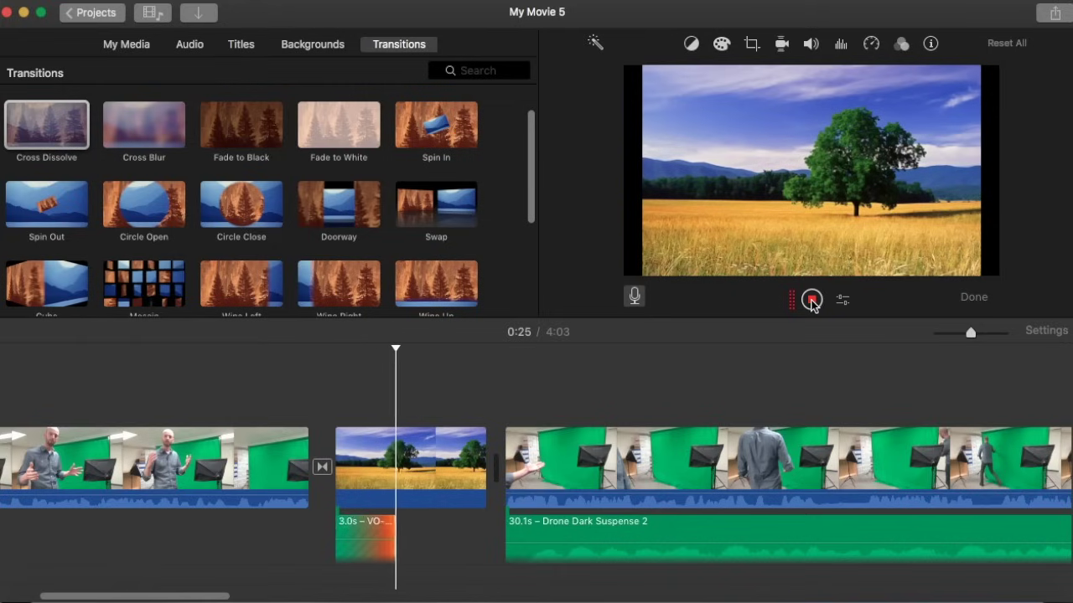
click(811, 300)
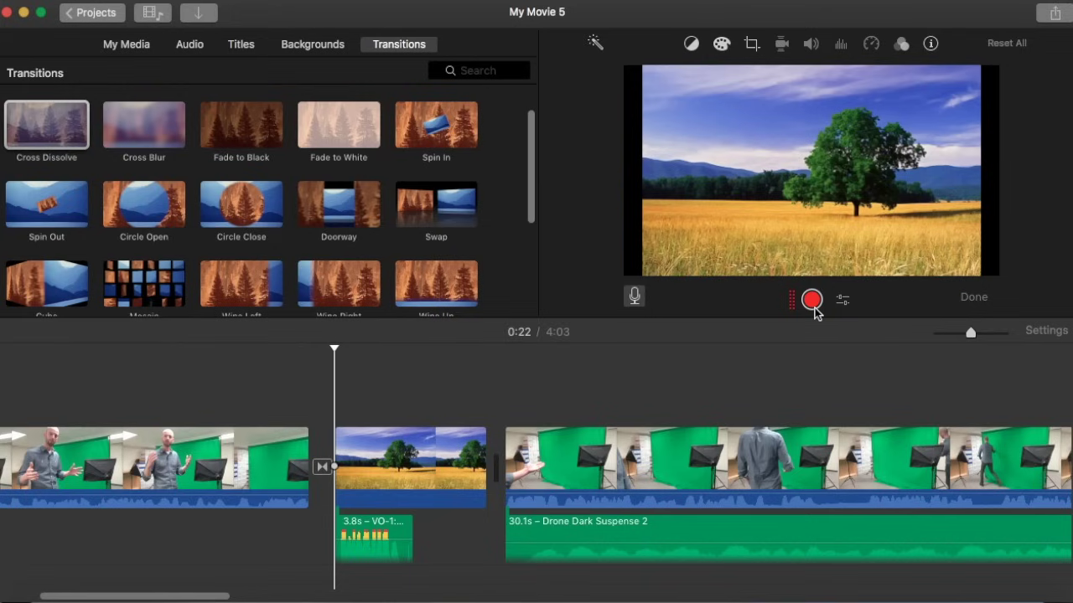
click(352, 524)
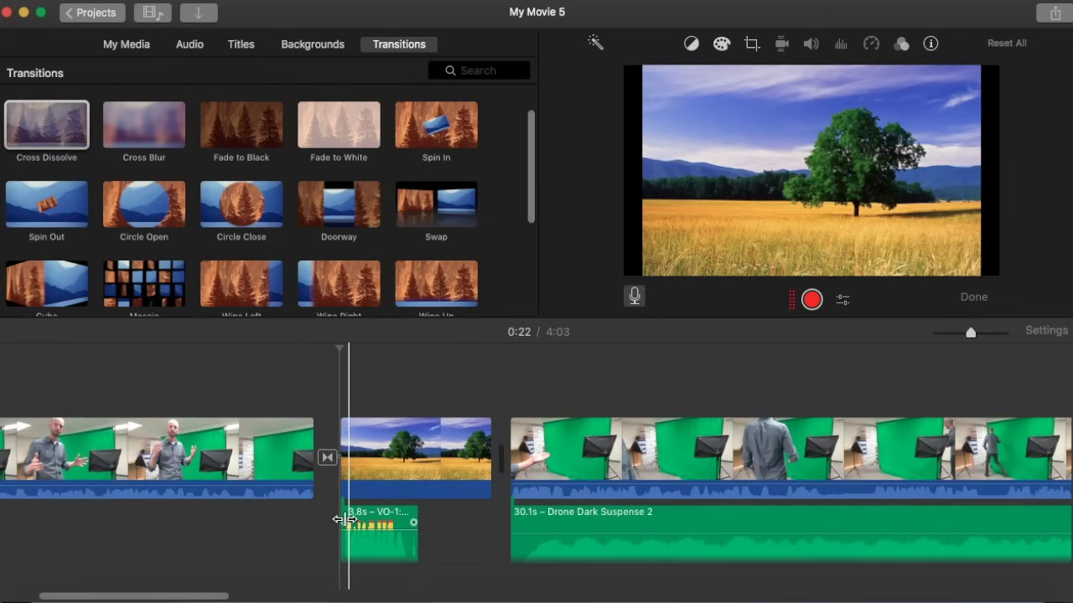
Lower the VO-1 voiceover volume to 26% and shift it slightly later under the photo.
click(381, 532)
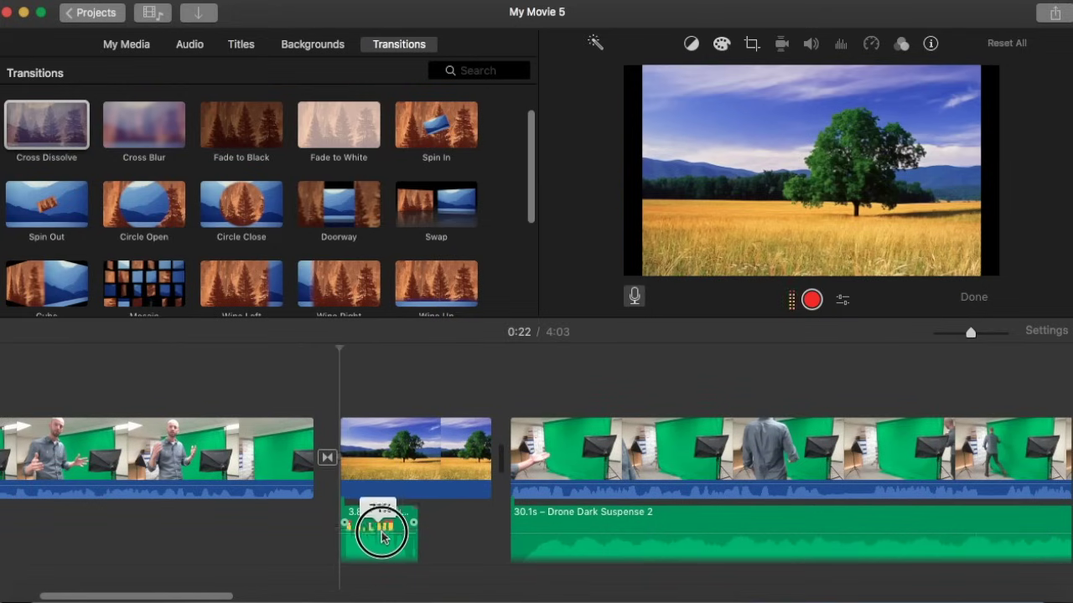
drag(381, 533, 382, 544)
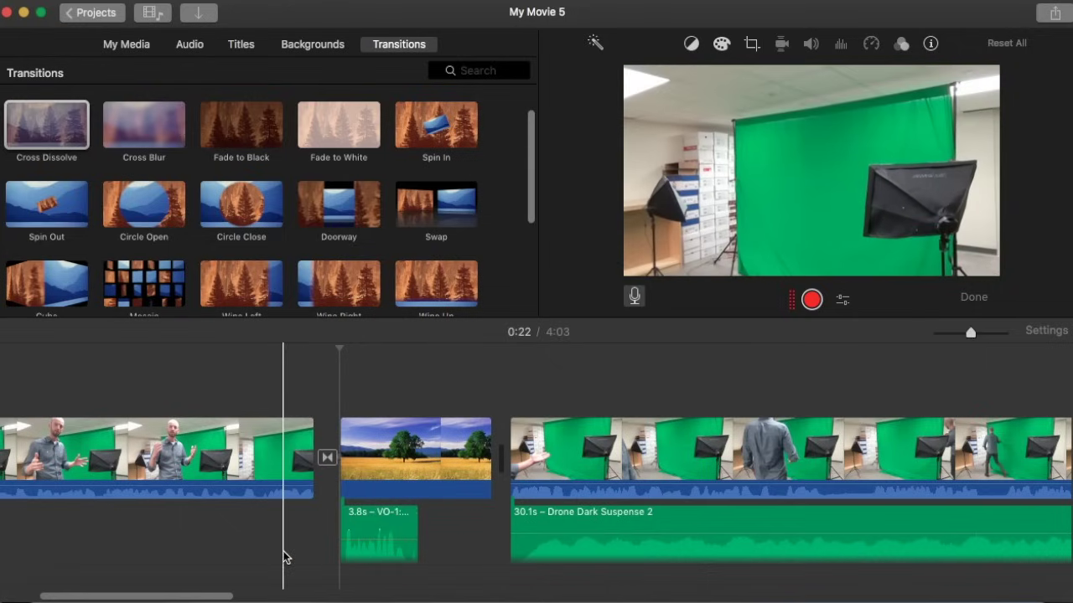
click(378, 528)
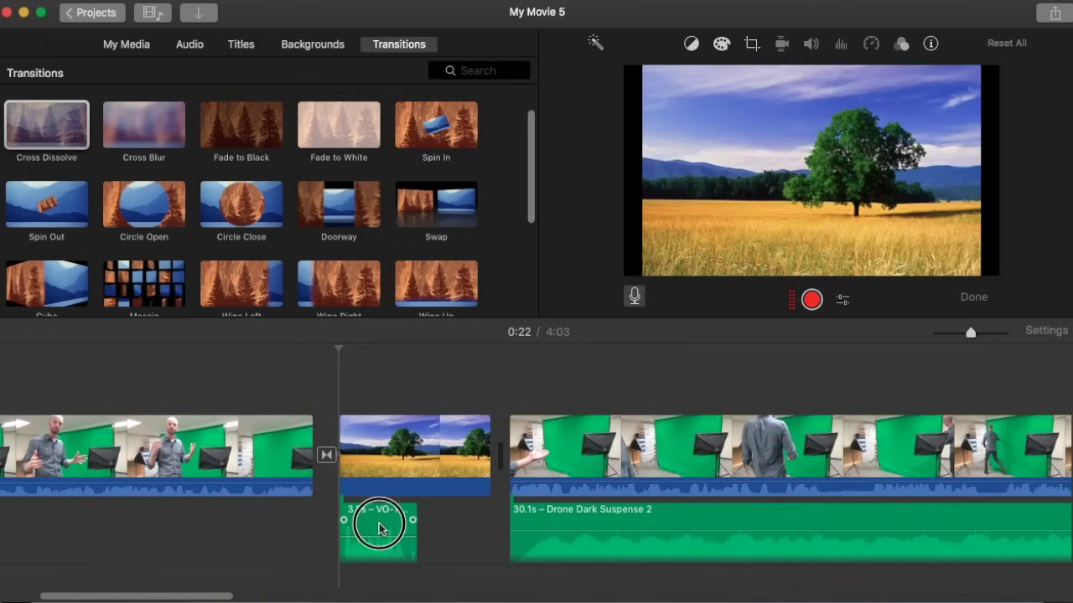
click(256, 531)
click(402, 524)
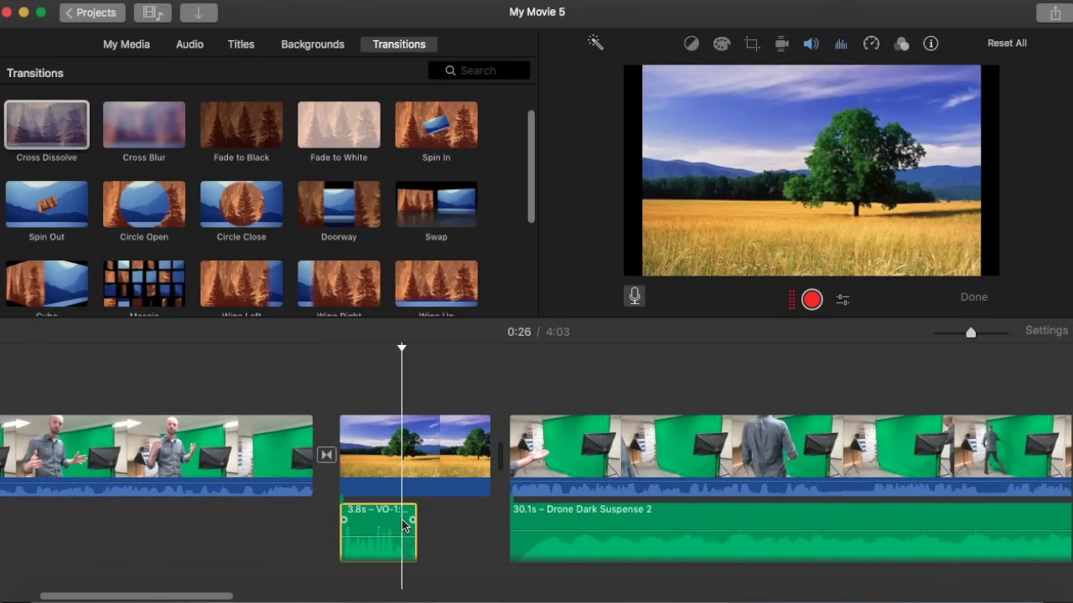
mouse_move(402, 524)
mouse_down()
mouse_move(276, 527)
mouse_move(409, 527)
mouse_up()
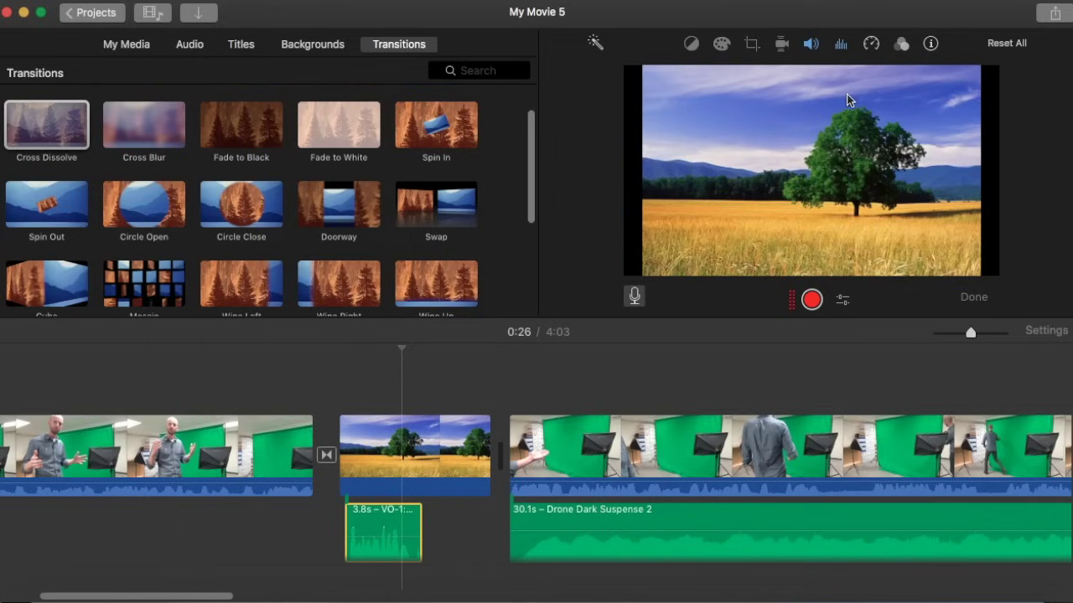
Export the movie as a 720p, High-quality file named My Movie 5 to the Movies folder.
click(1055, 17)
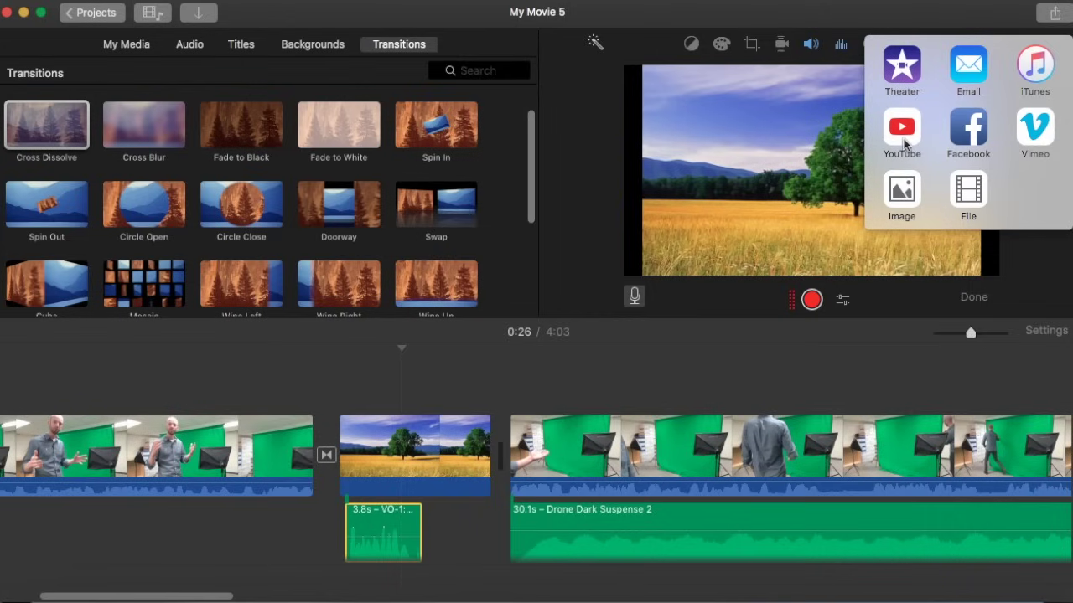
click(971, 196)
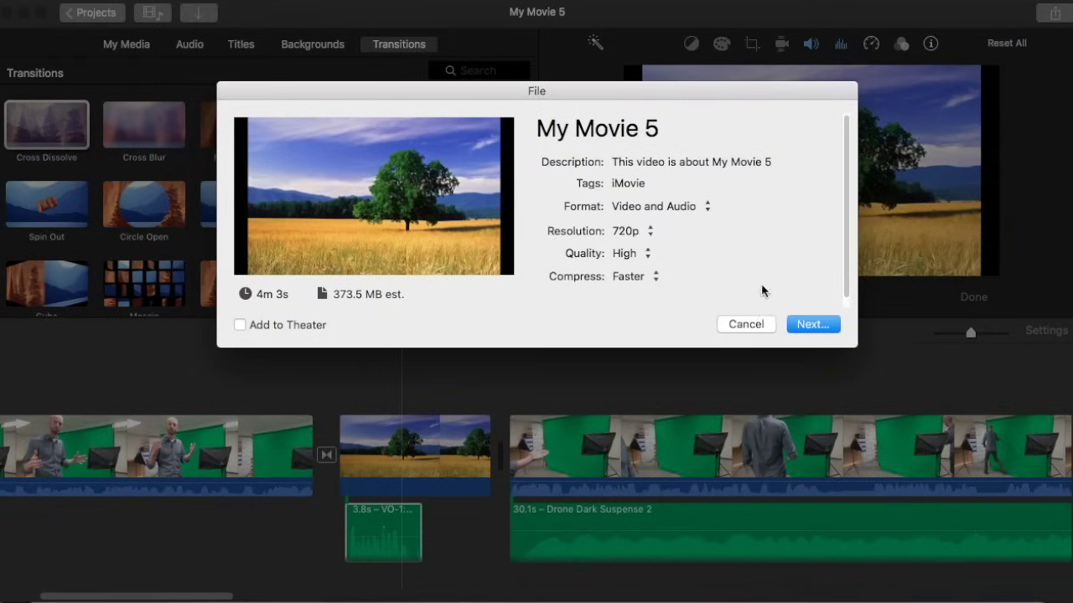
click(800, 323)
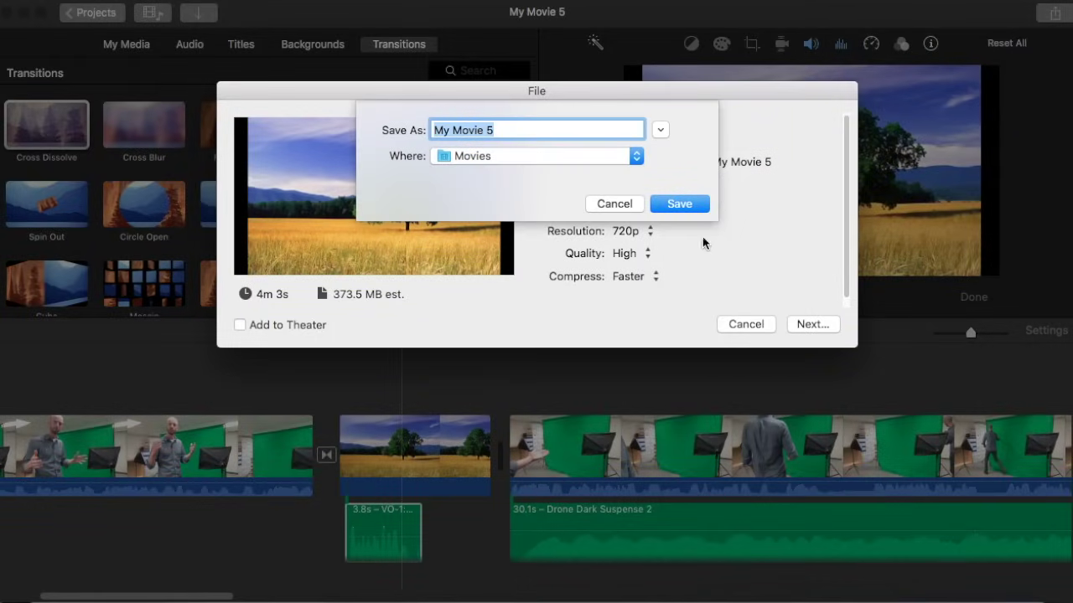
click(679, 203)
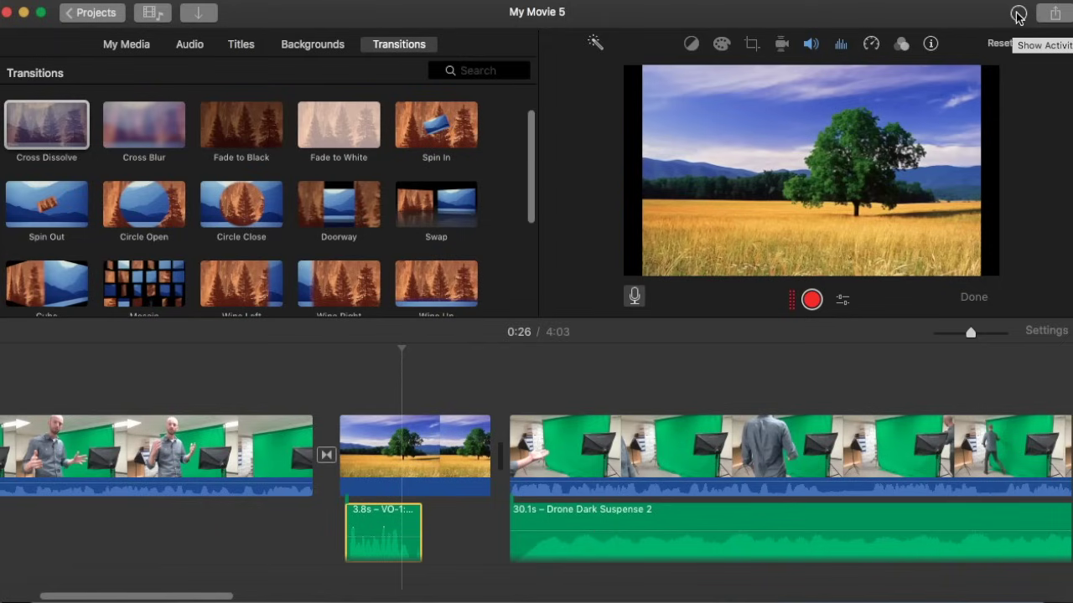
Show the export progress for My Movie 5.mp4.
click(1021, 17)
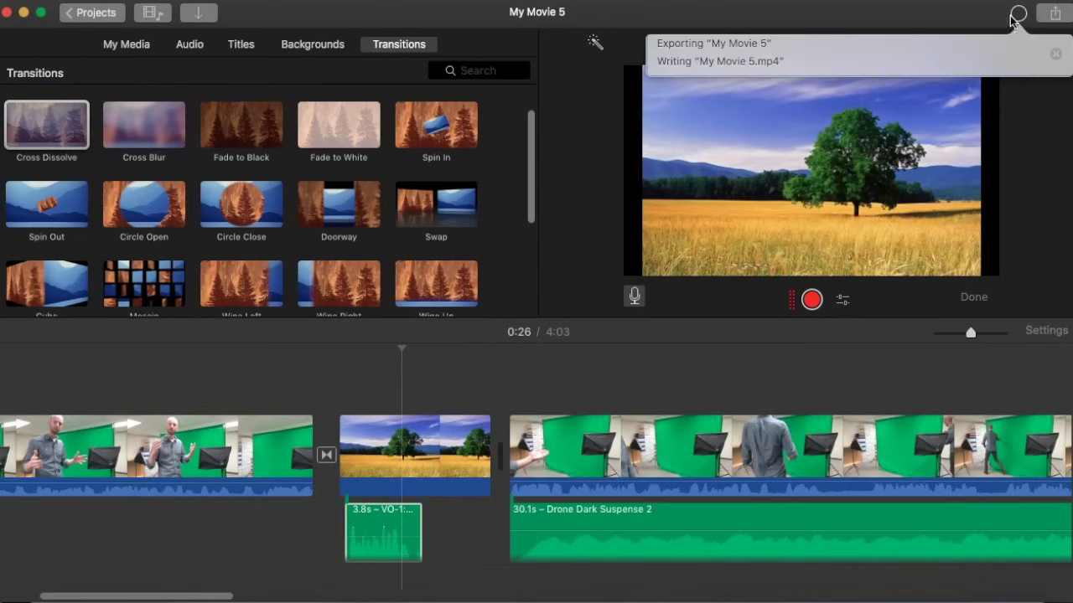